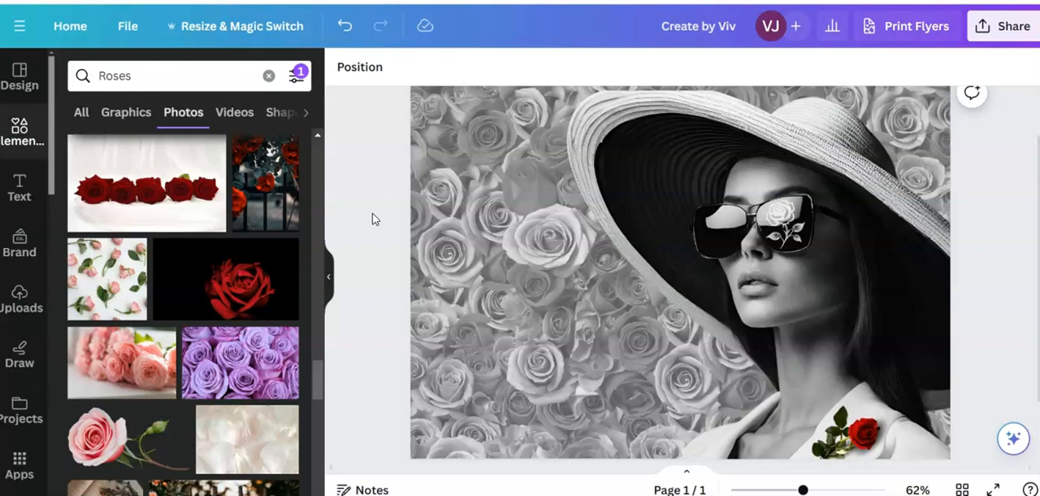
click(666, 186)
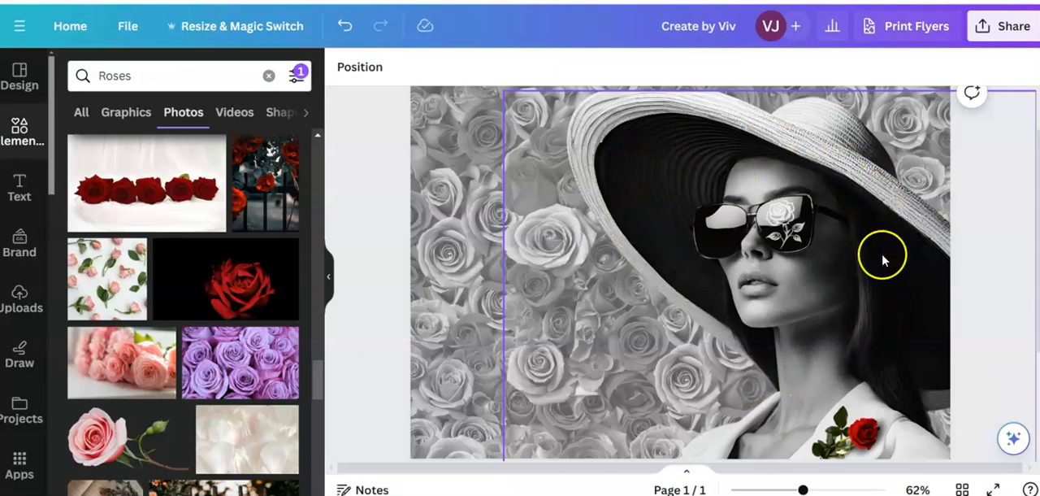
click(373, 186)
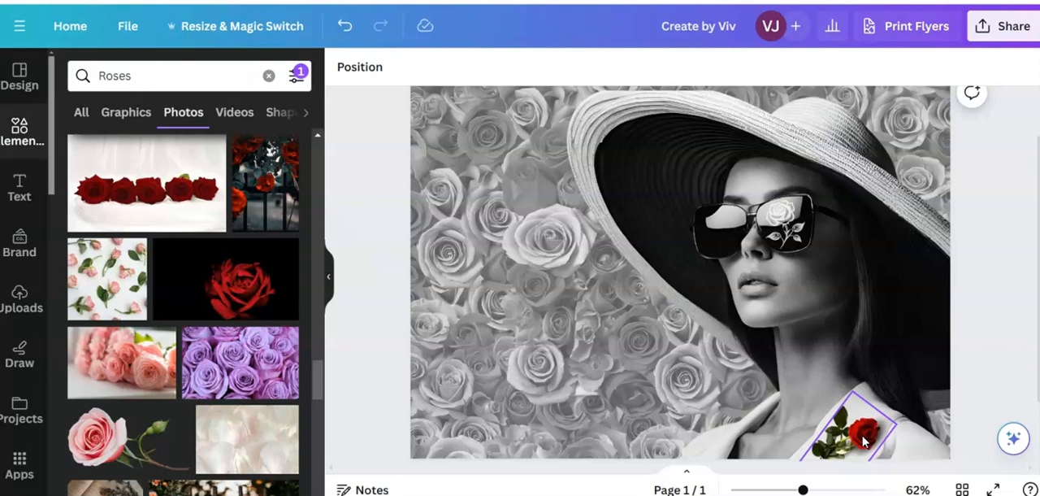
click(448, 295)
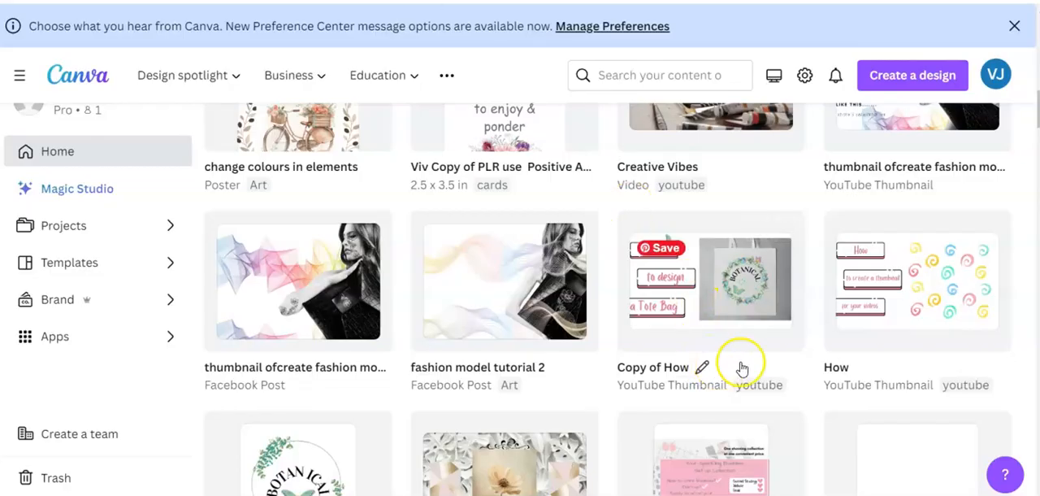
- Search the design types for "A4 landscape" and create a new Document (A4 Landscape)
scroll(732, 366, up, 10)
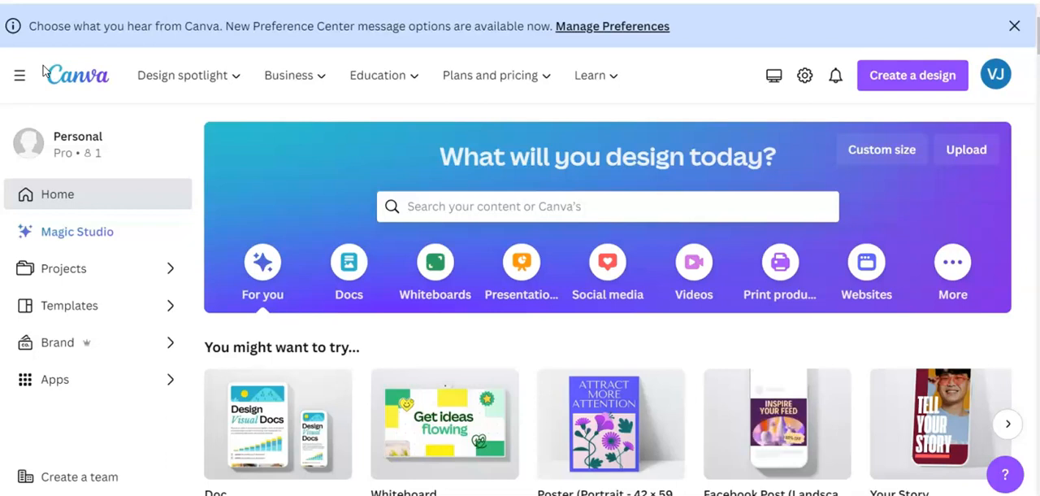
click(878, 73)
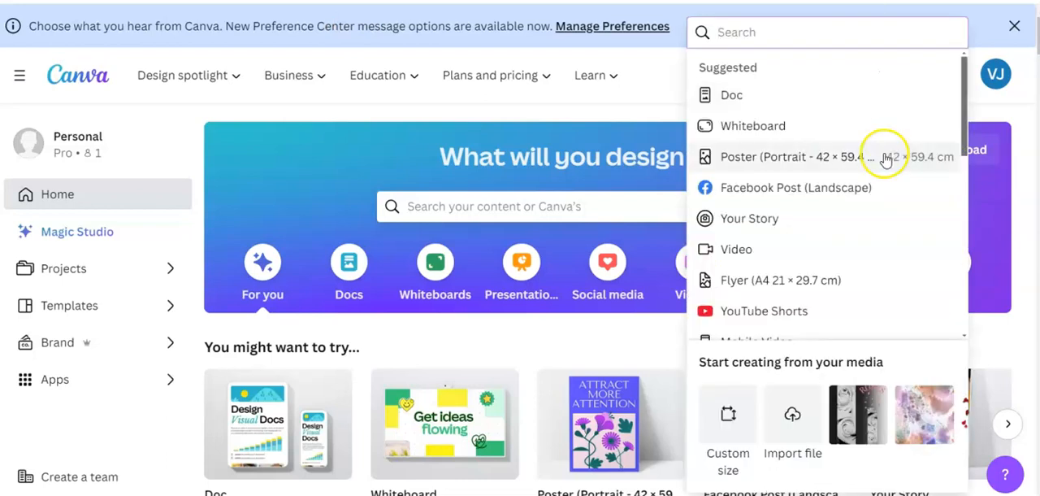
click(737, 32)
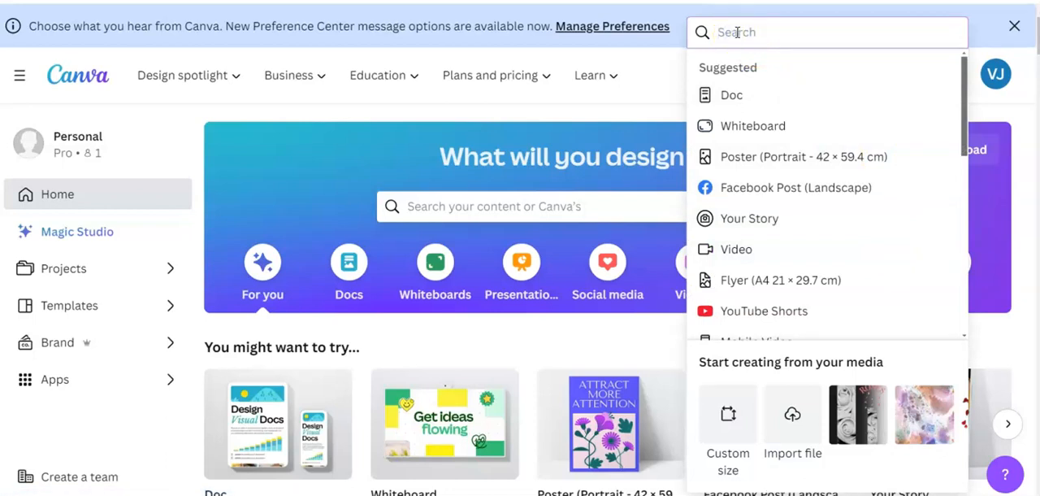
text(A4)
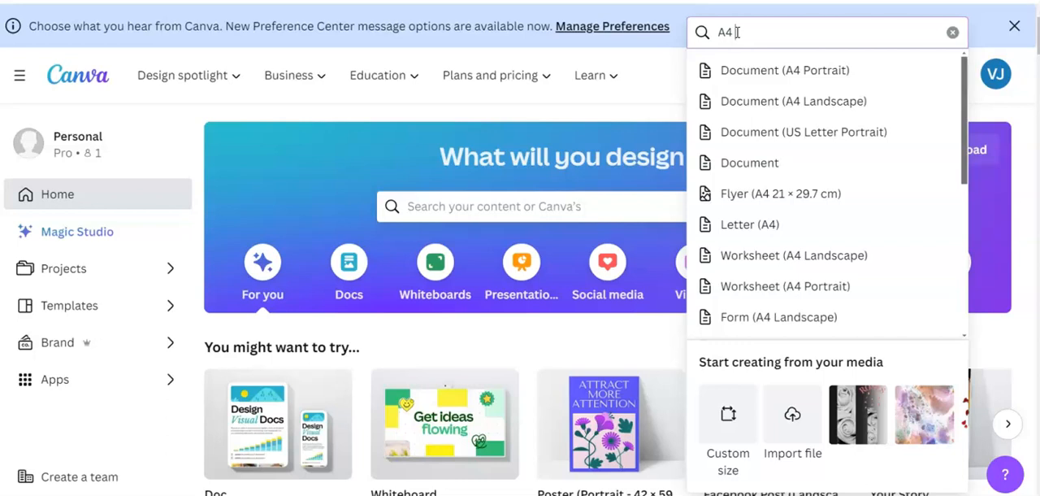
text(landscape)
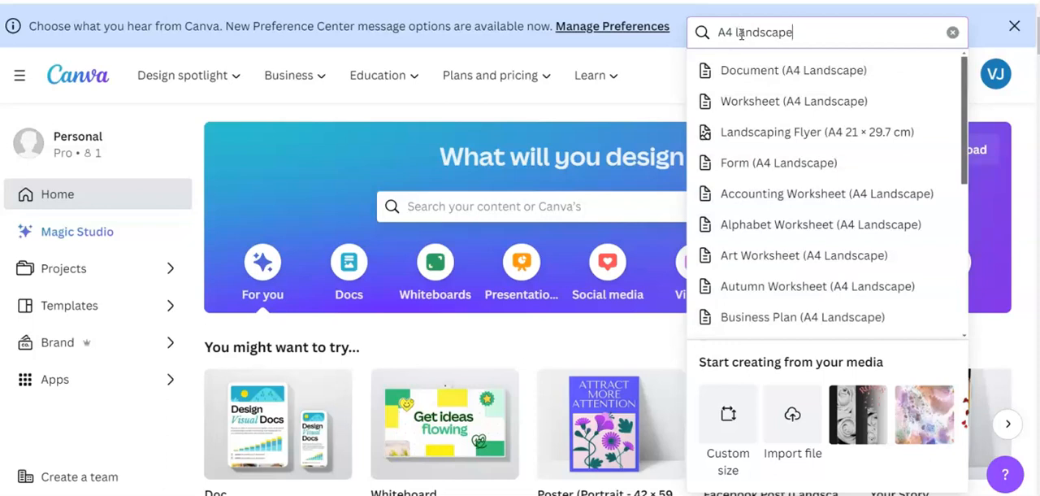
click(800, 72)
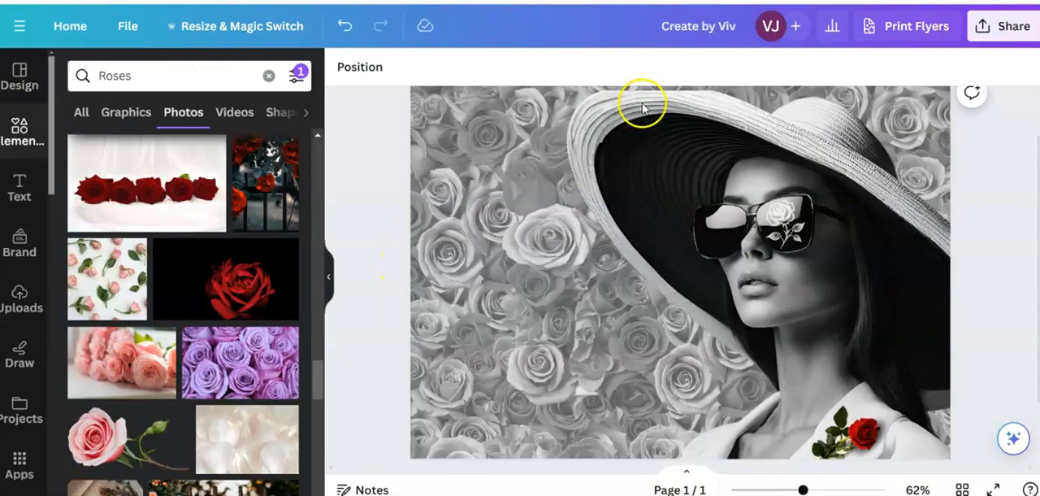
- Copy the photo of the woman in the hat from the finished rose design and paste it into the blank A4 page
click(689, 196)
right_click(688, 197)
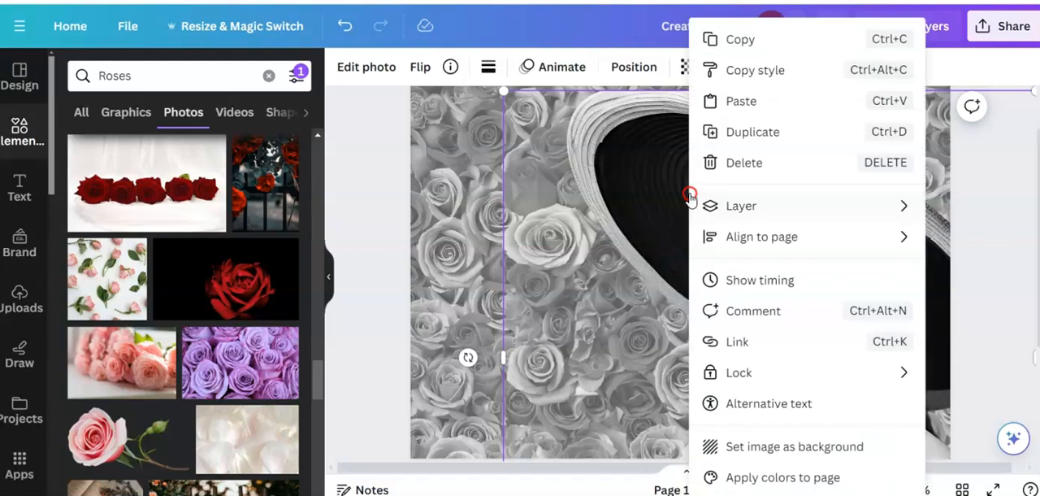
click(729, 41)
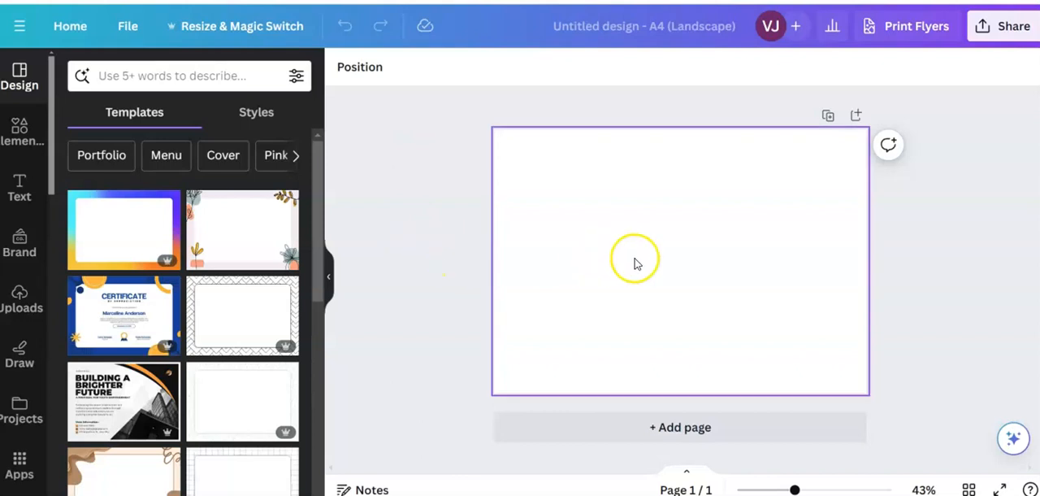
right_click(635, 258)
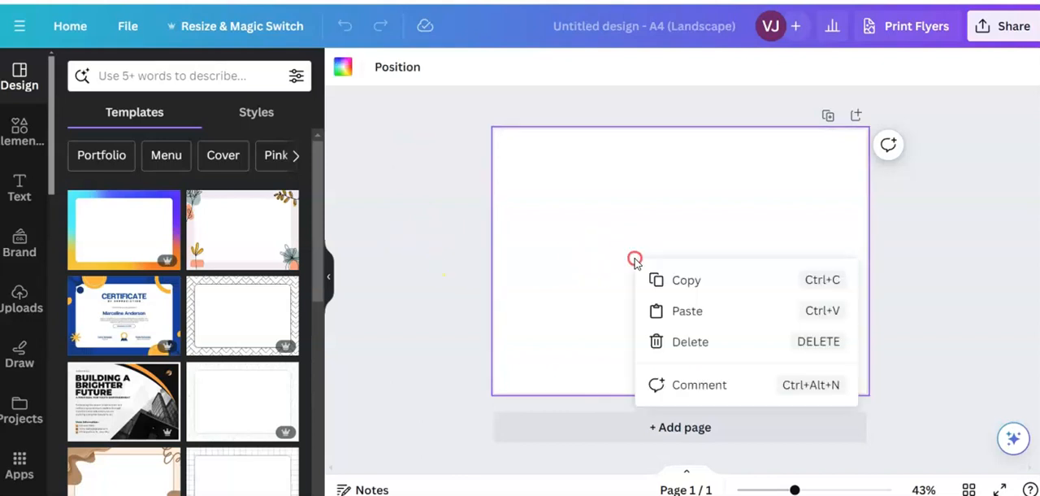
click(674, 312)
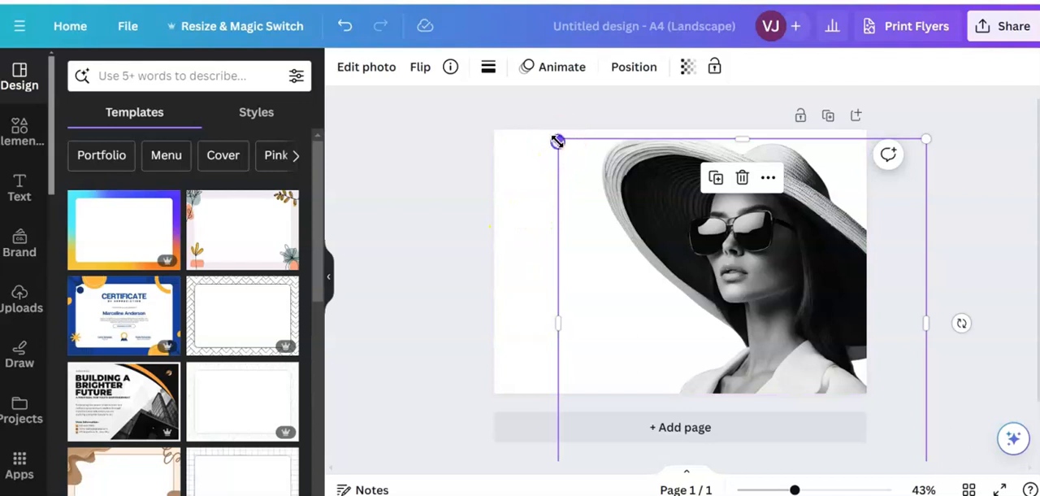
- Enlarge the woman's photo slightly and place it on the right part of the page, with the hat just below the top edge
drag(751, 275, 761, 286)
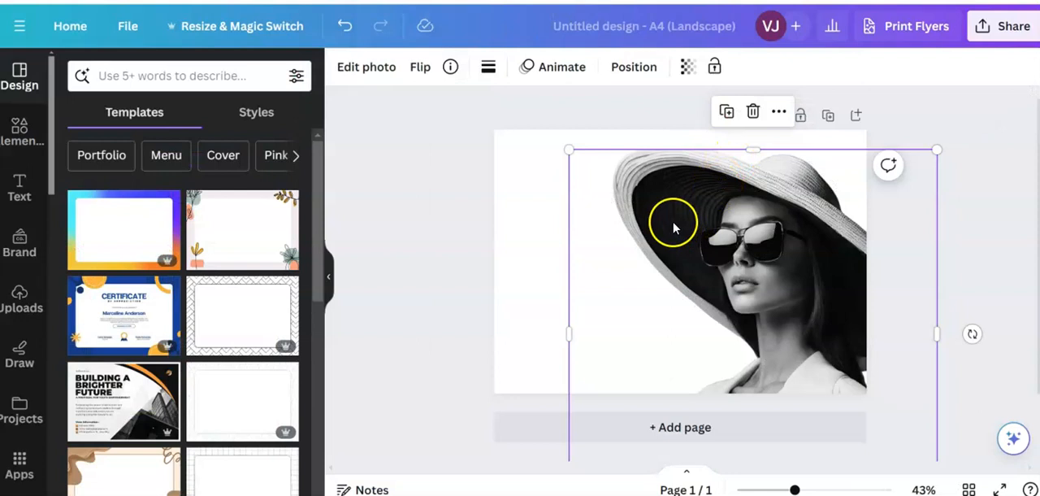
drag(569, 150, 561, 138)
drag(715, 283, 698, 288)
click(519, 310)
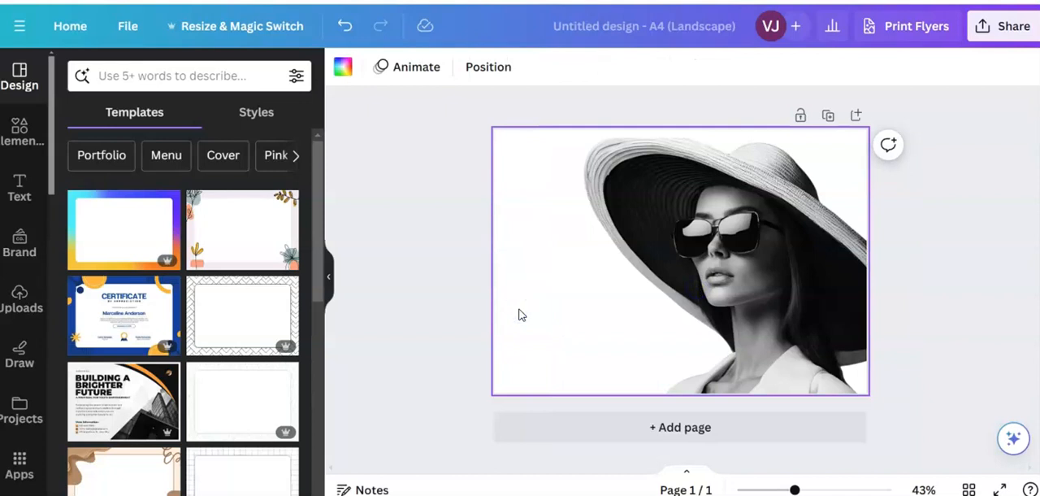
click(419, 284)
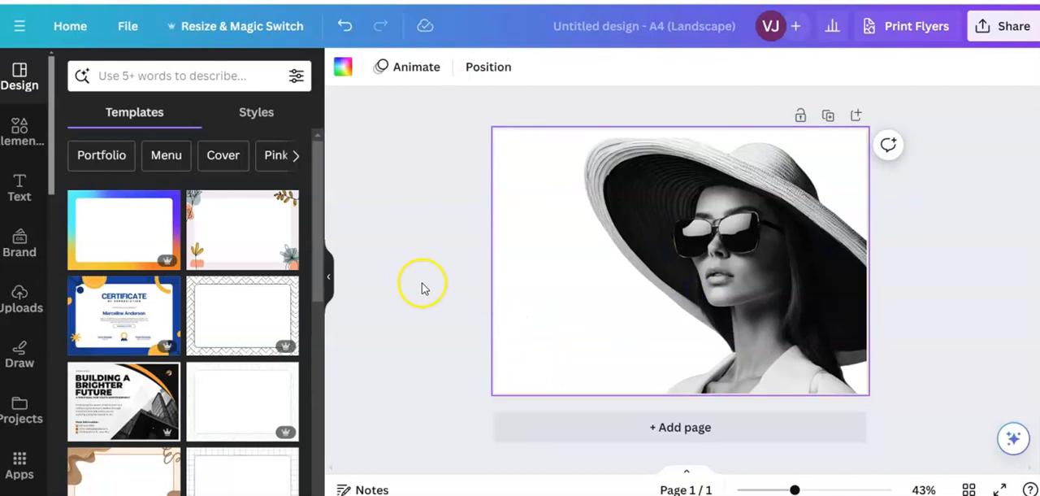
- Search the elements for "fade to transparent gradient"
click(13, 148)
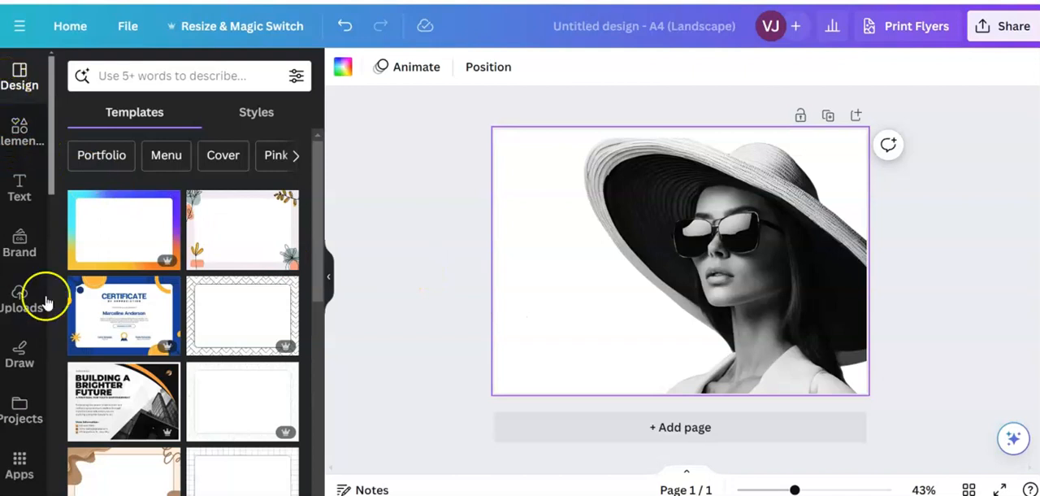
click(19, 125)
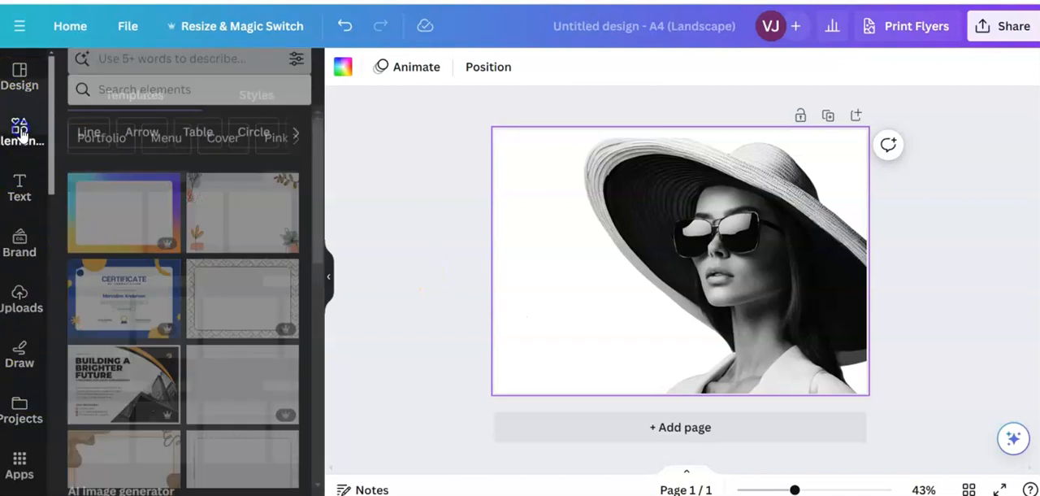
click(102, 76)
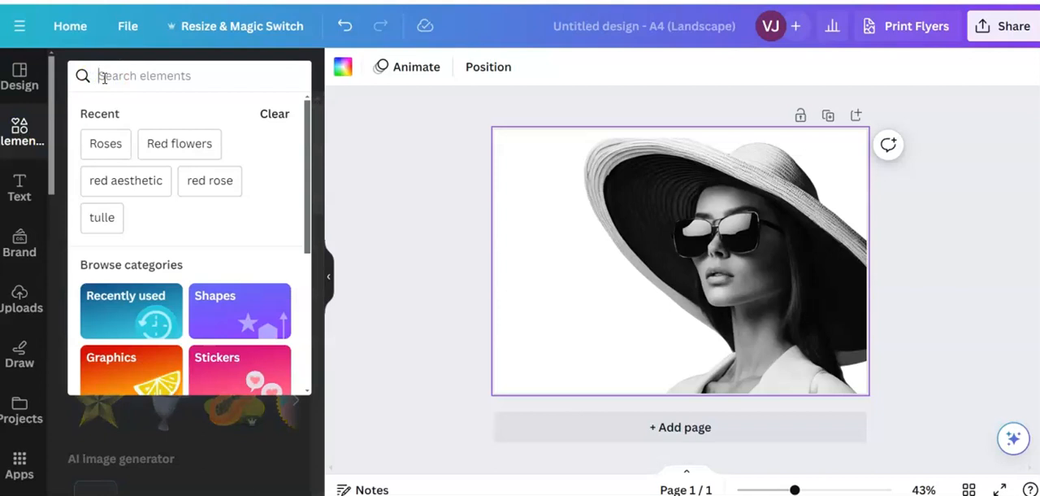
text(fad)
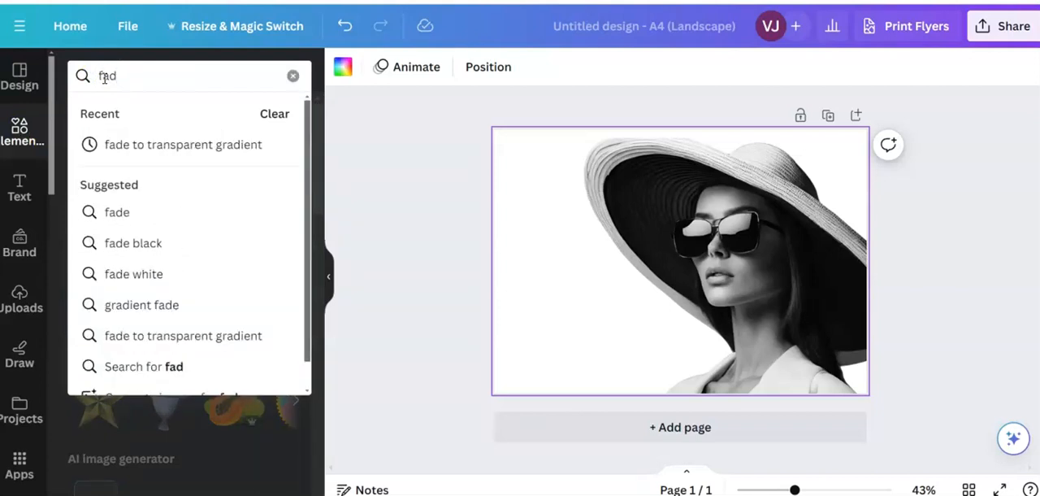
text(e to transpa)
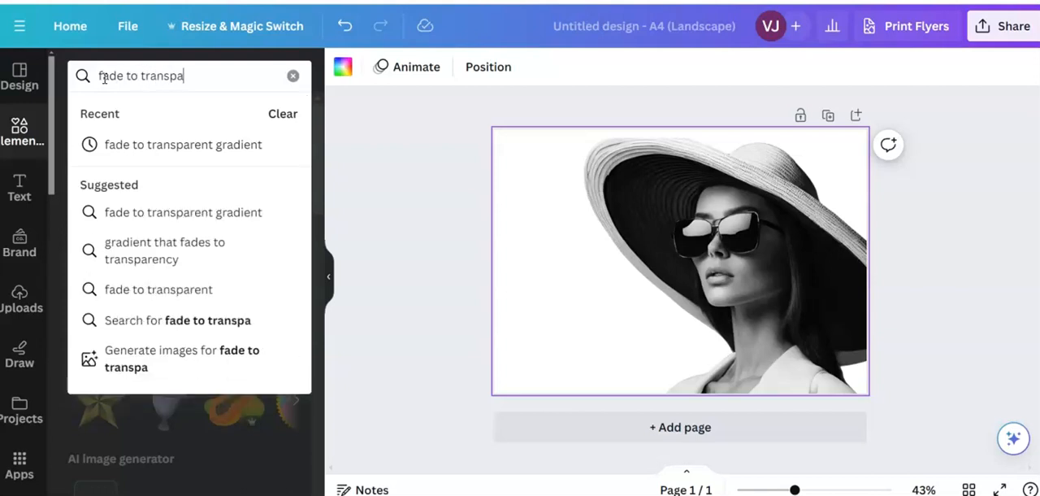
text(rent gradient)
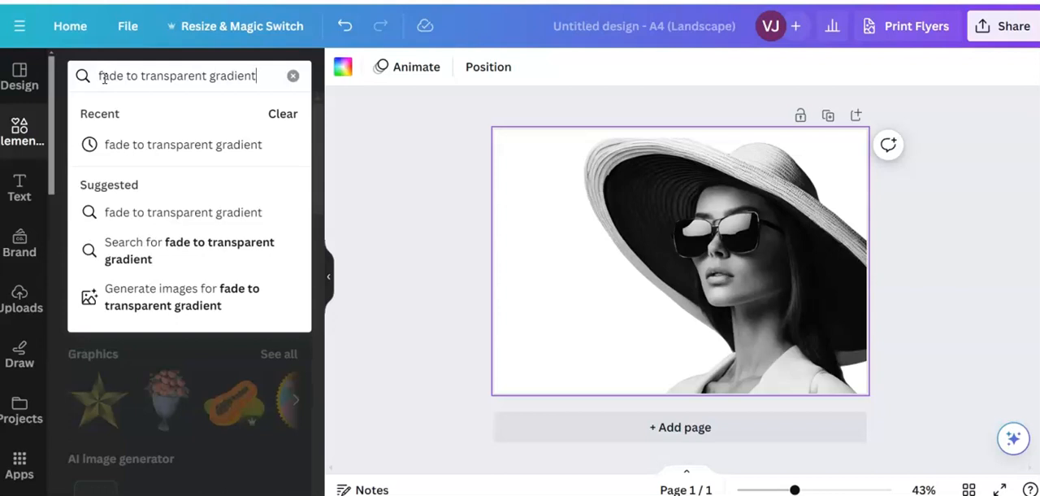
key(Return)
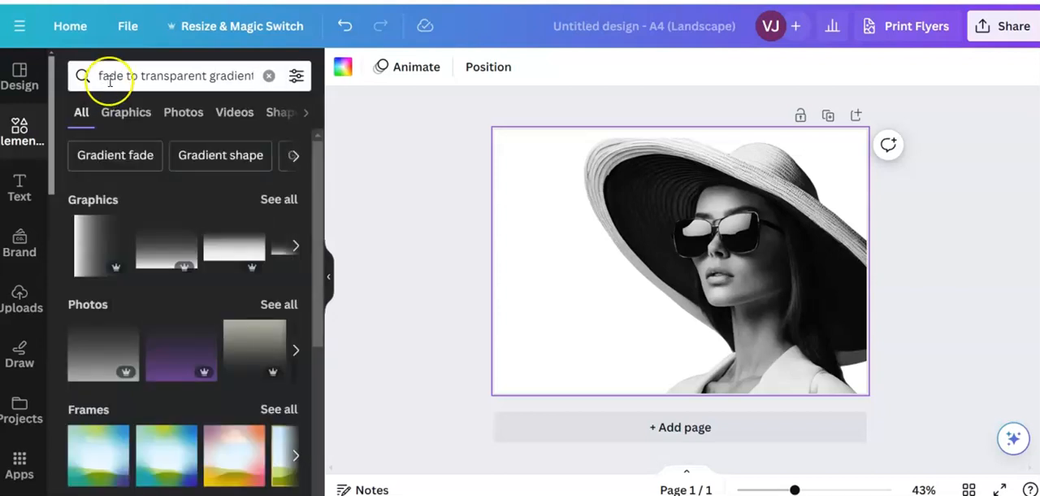
- Filter the gradient search results to show only free elements
click(295, 75)
scroll(202, 281, down, 3)
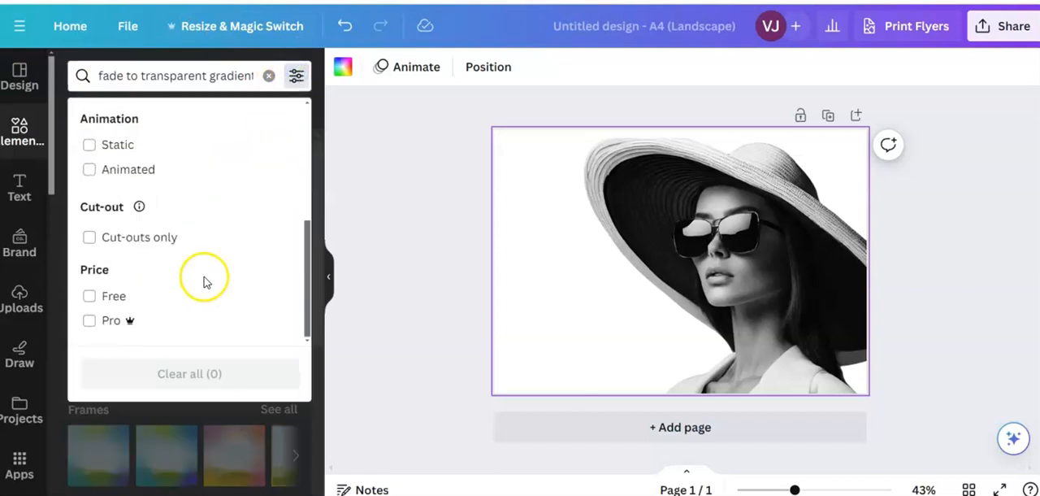
click(90, 297)
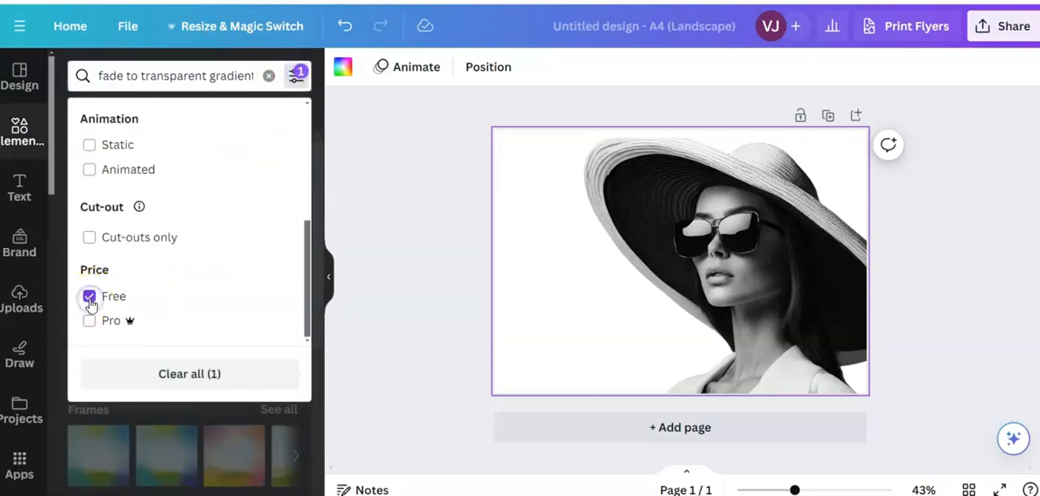
click(59, 420)
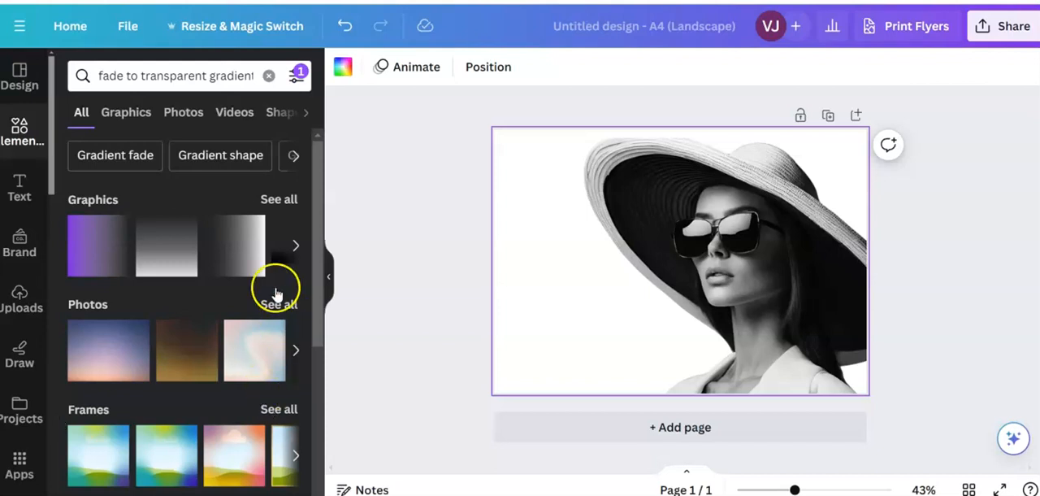
- Browse all the graphics results and add the square gradient fading from black at the bottom to transparent to the page
click(286, 199)
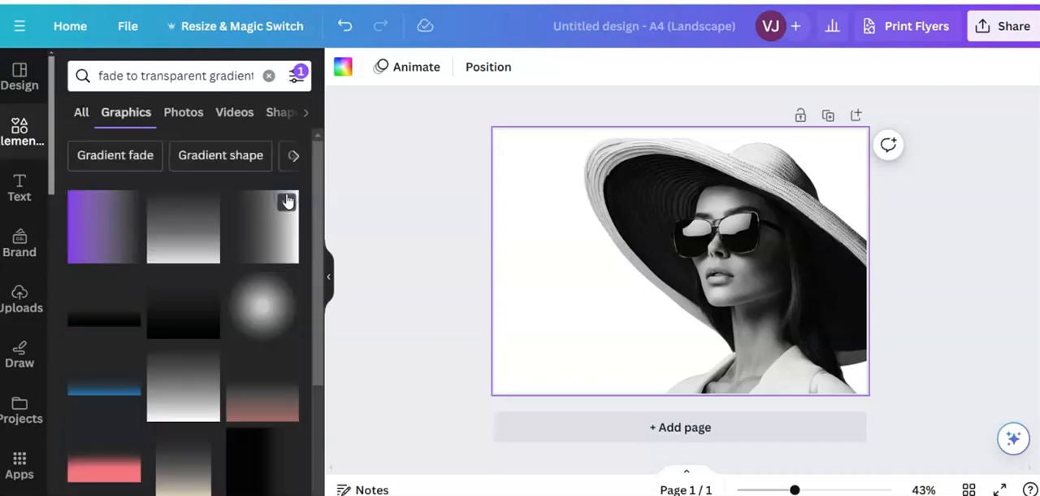
scroll(309, 376, down, 3)
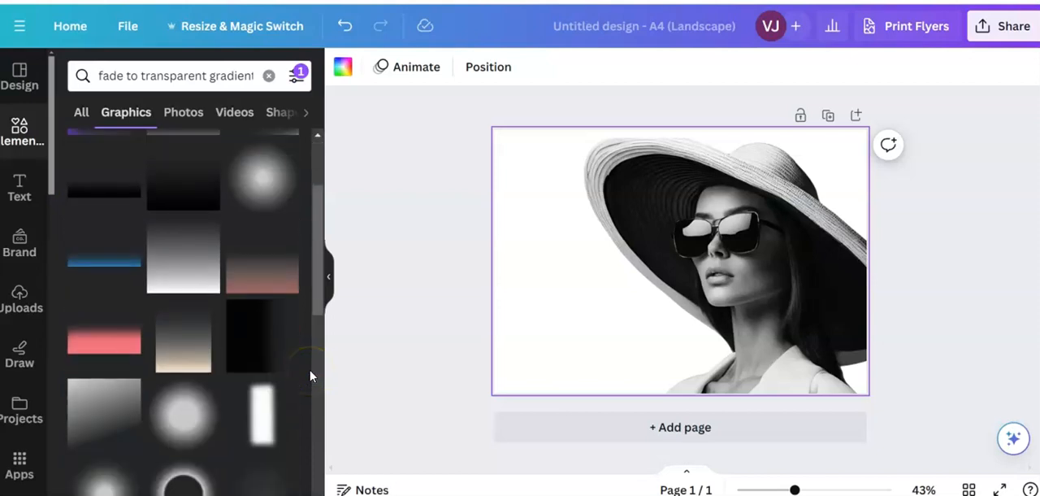
scroll(296, 404, down, 5)
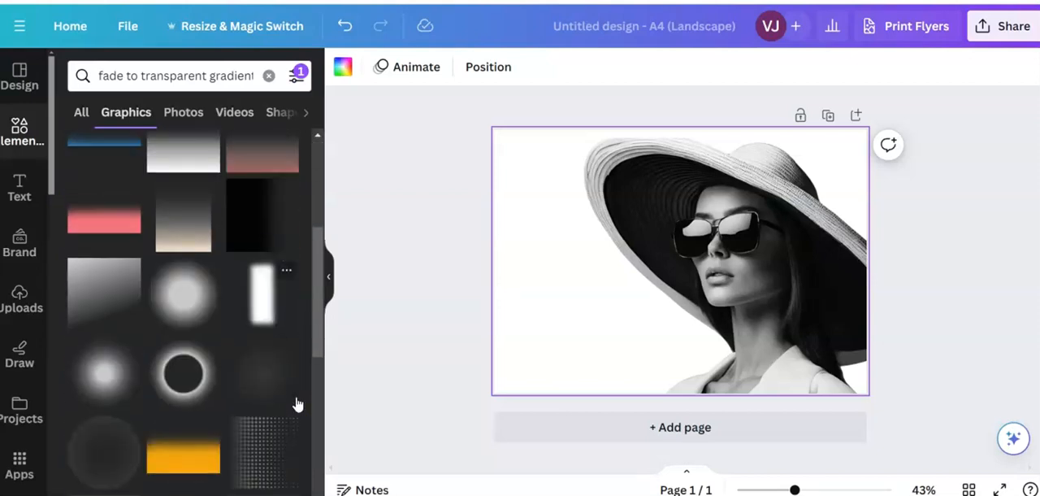
scroll(297, 404, up, 10)
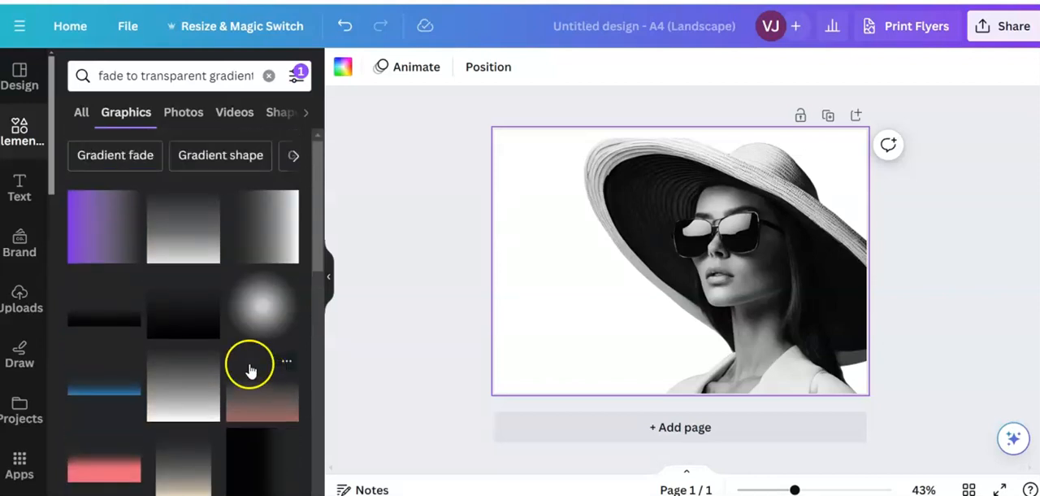
click(179, 311)
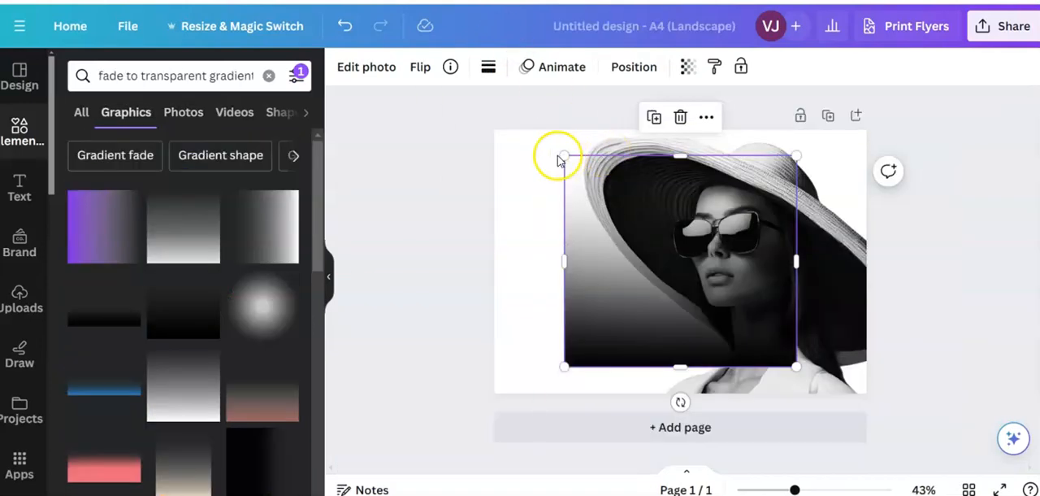
- Stretch the black gradient to cover the whole 29.7 × 21 cm page and send it to the back, behind the woman's photo
drag(563, 157, 533, 131)
drag(805, 370, 826, 392)
drag(822, 263, 867, 263)
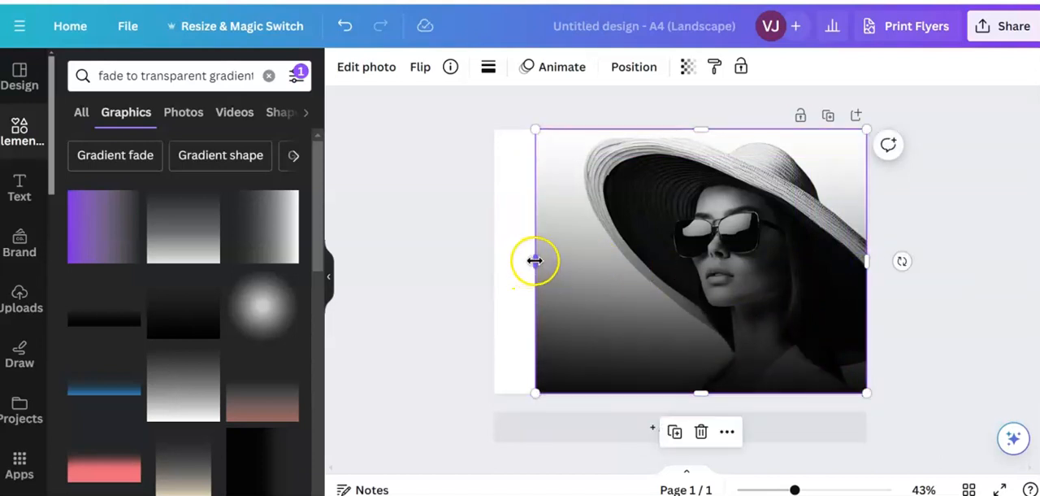
drag(534, 261, 494, 258)
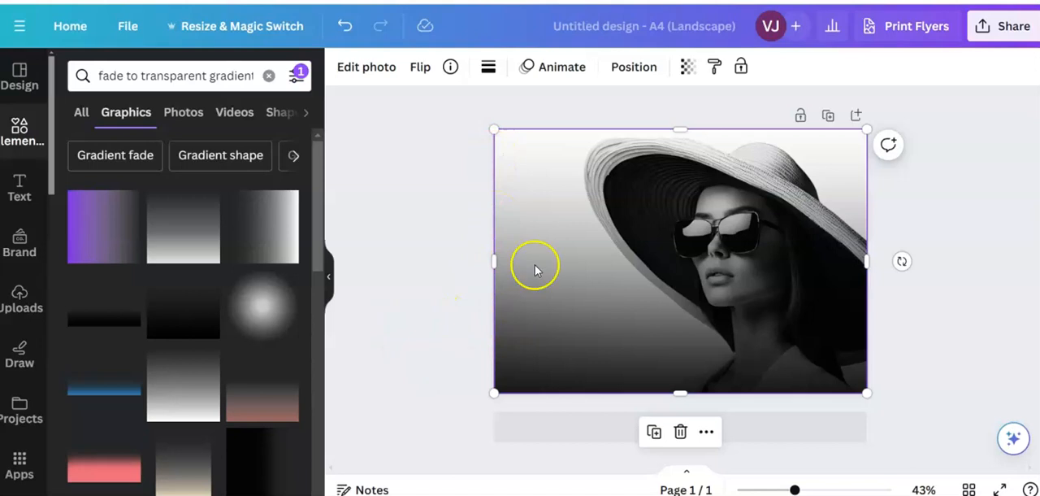
click(624, 71)
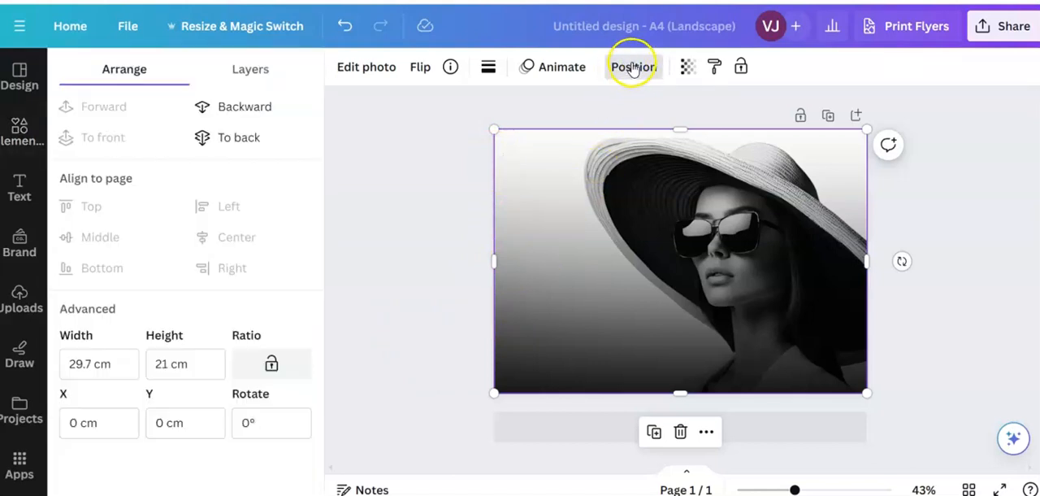
click(247, 138)
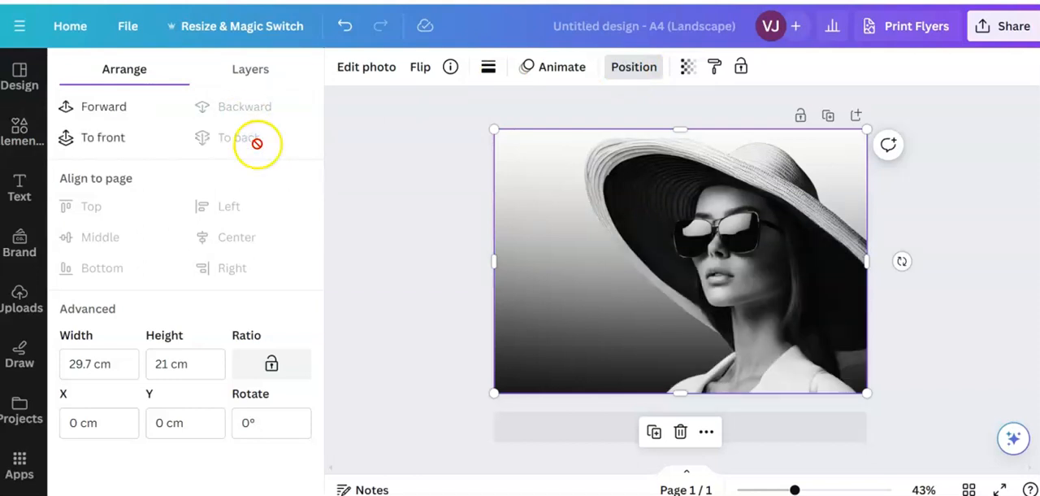
- Bring the black gradient to the front, over the woman's photo
click(110, 134)
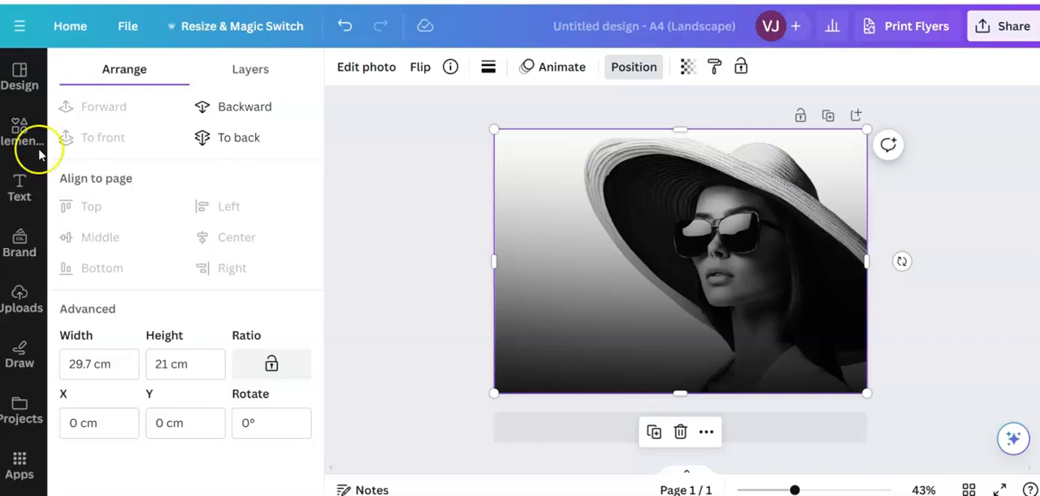
- Search the elements for "Roses" and filter the results to show only free elements
click(16, 131)
click(102, 74)
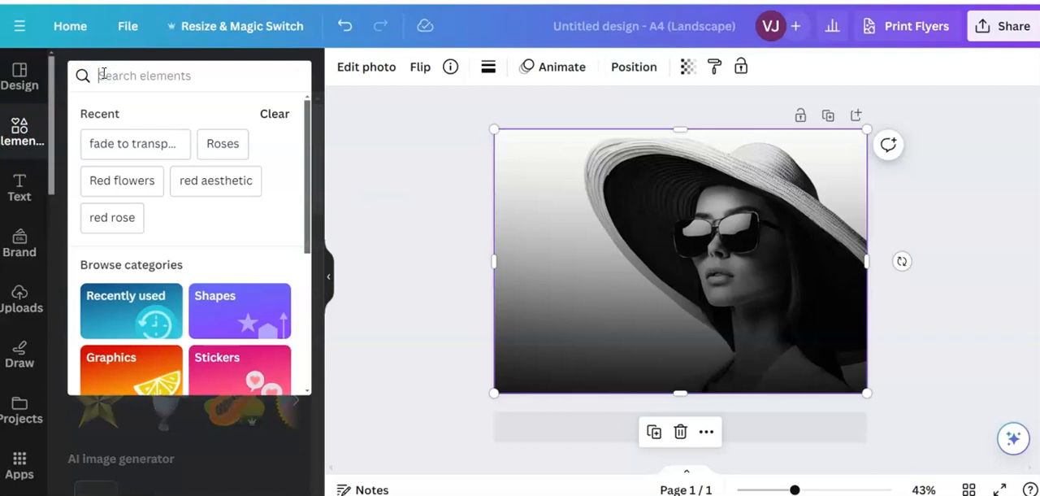
text(roses)
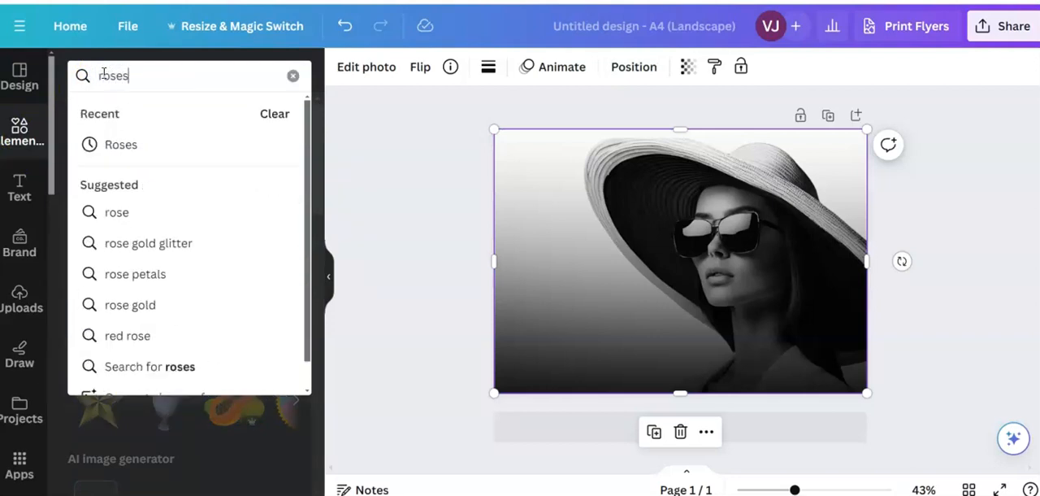
click(111, 144)
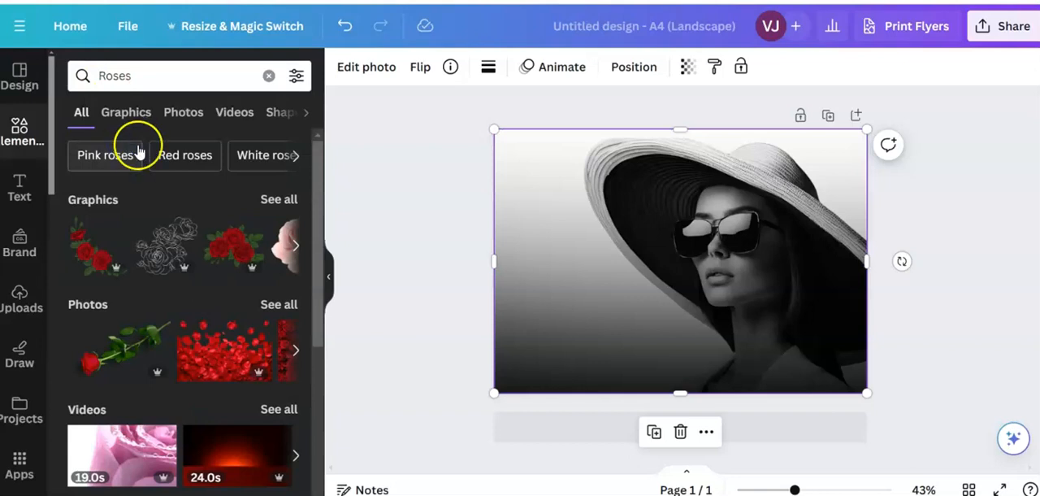
click(296, 75)
scroll(232, 244, down, 5)
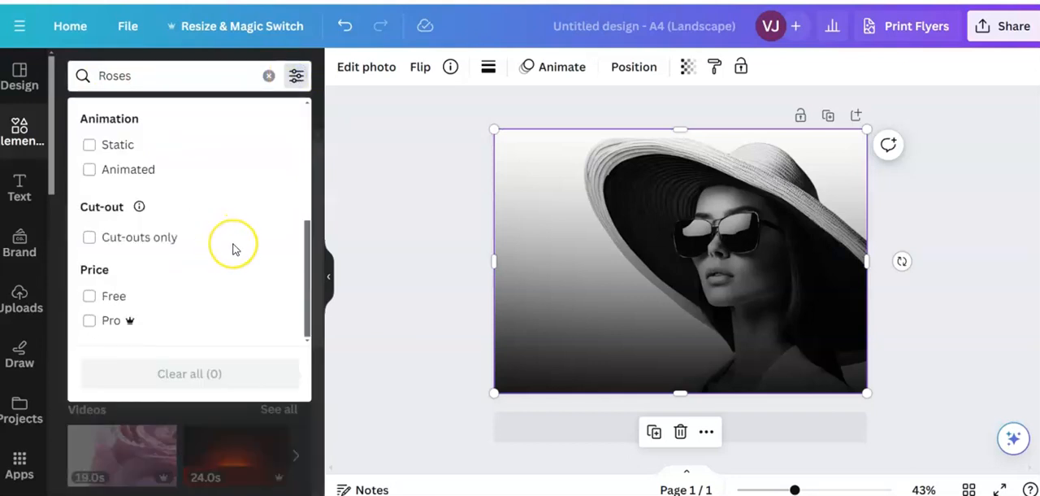
click(89, 297)
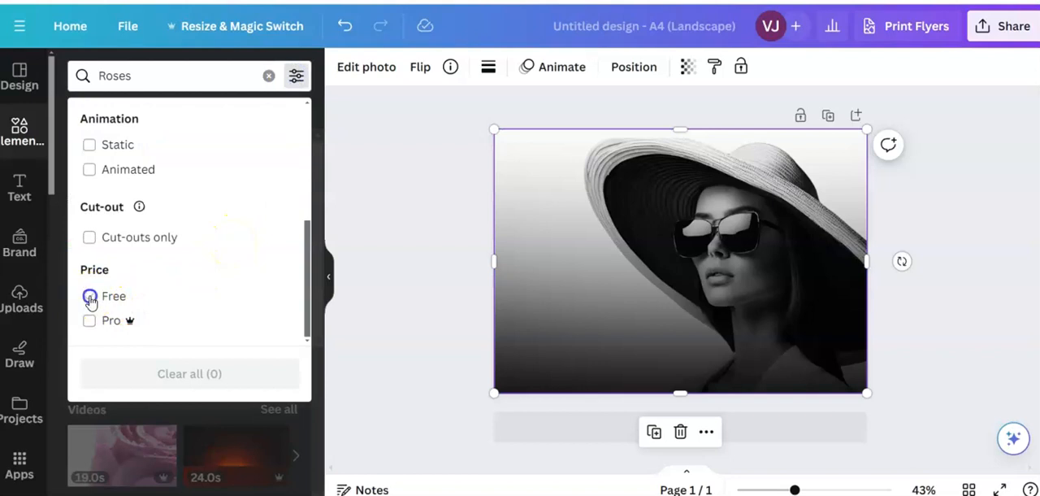
- Add the photo of densely packed pink and red roses and stretch it to about 29.55 × 21 cm over the page
click(134, 413)
click(191, 321)
click(215, 363)
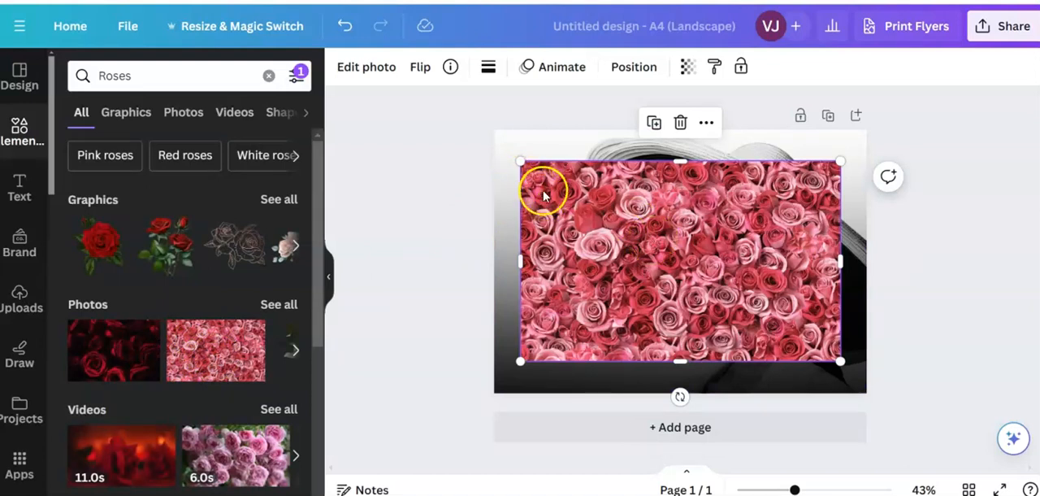
drag(521, 158, 499, 138)
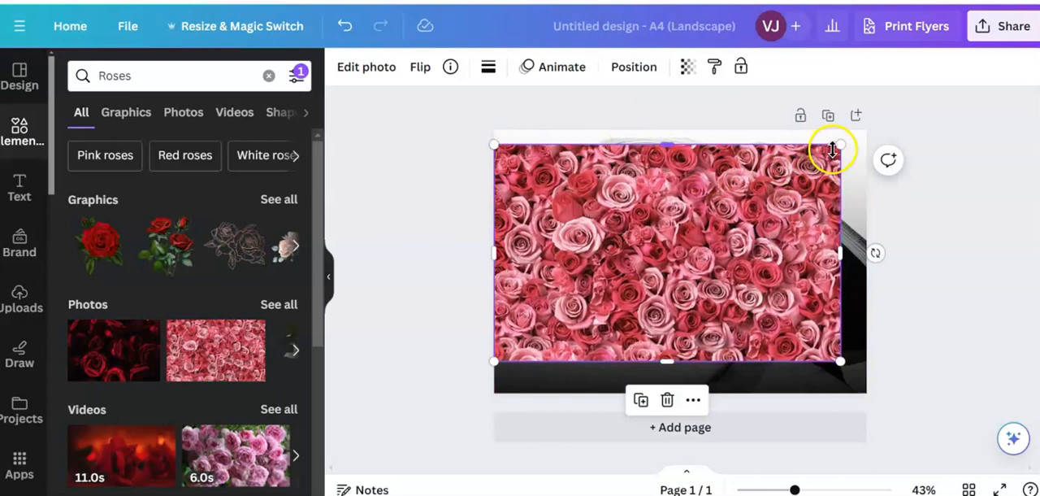
drag(841, 146, 866, 139)
drag(681, 362, 681, 387)
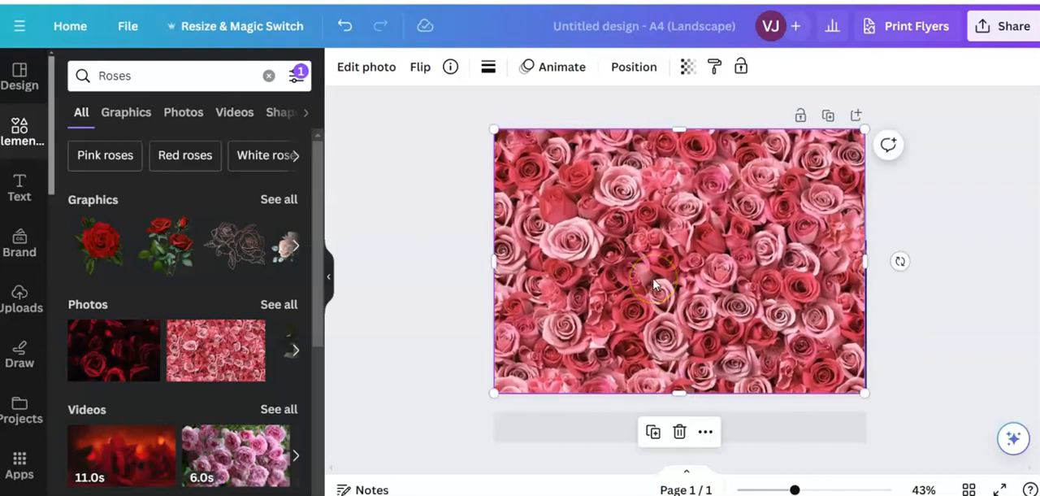
- Send the roses photo to the back, behind the woman and the black gradient
click(655, 284)
click(656, 262)
click(635, 69)
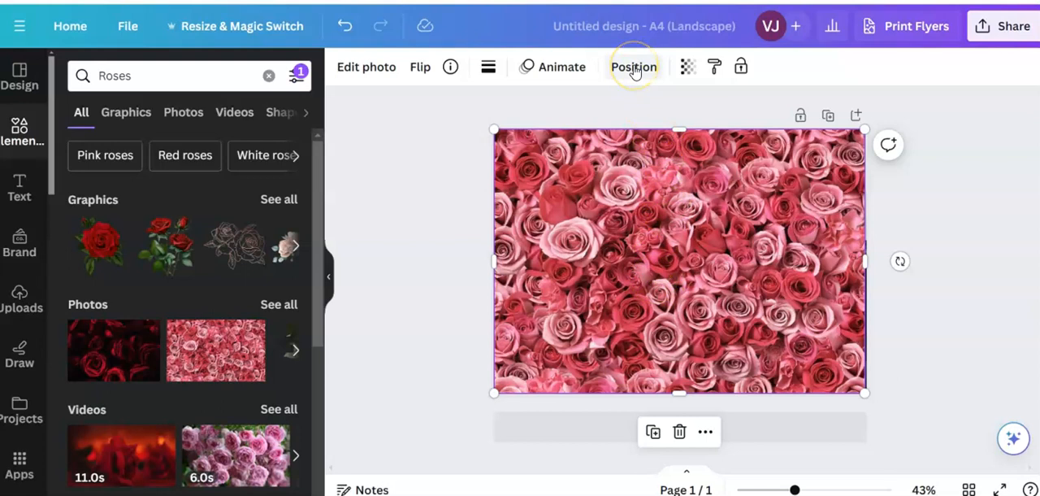
click(253, 113)
click(254, 113)
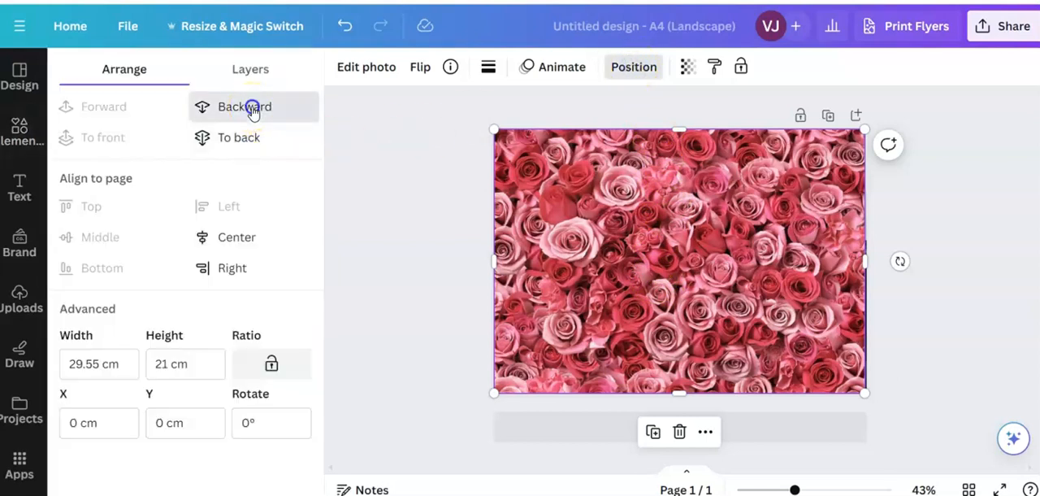
click(250, 137)
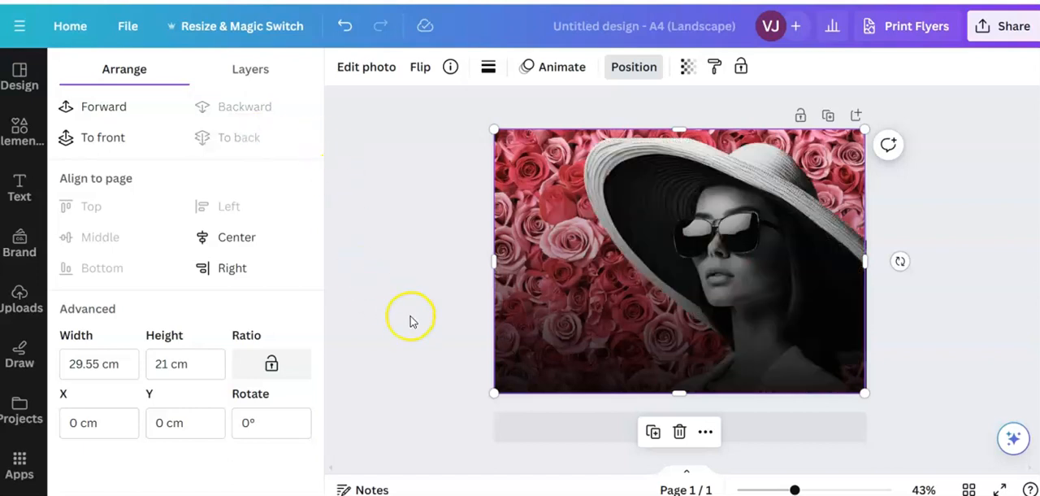
click(529, 224)
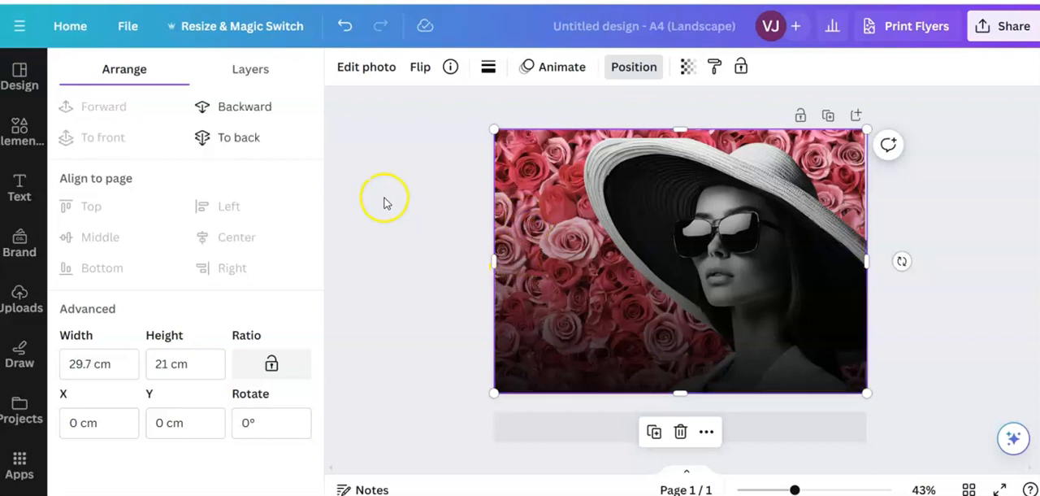
click(534, 223)
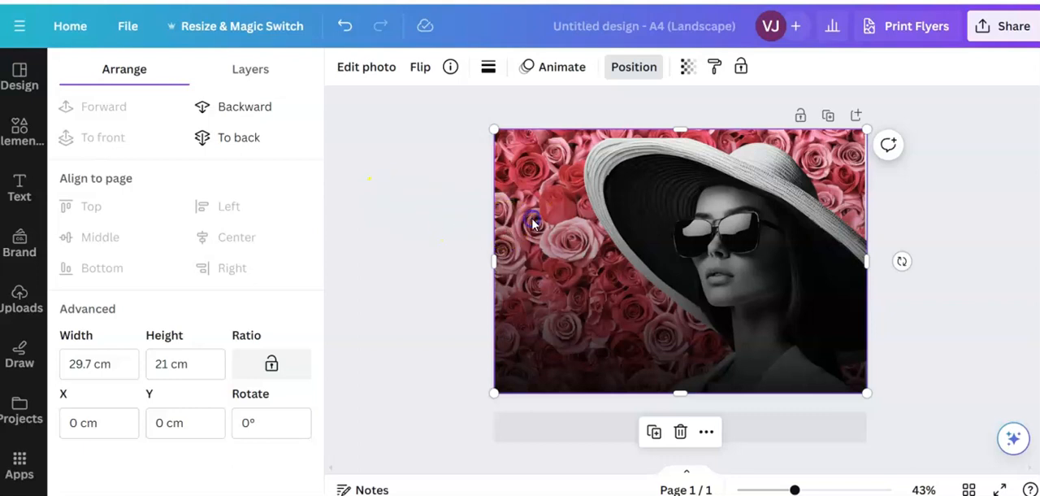
click(378, 67)
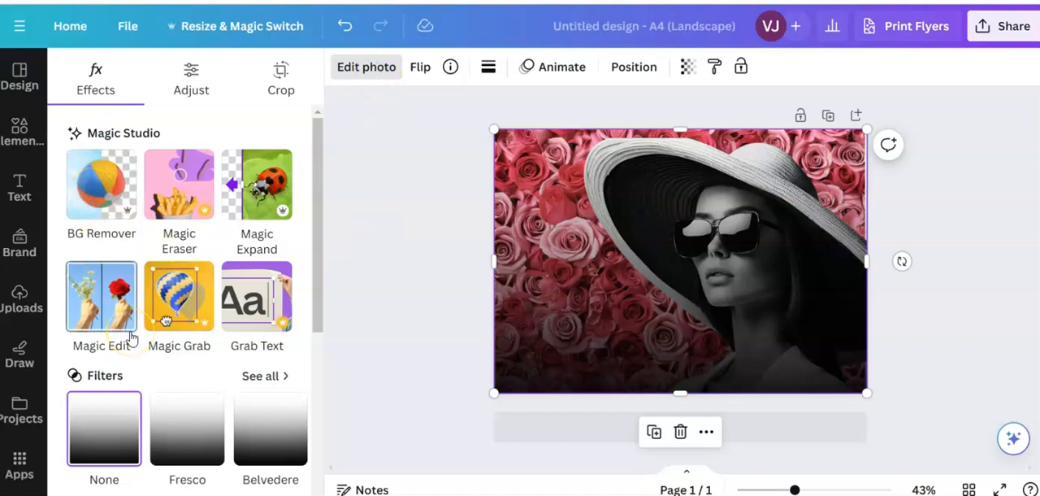
scroll(130, 337, down, 4)
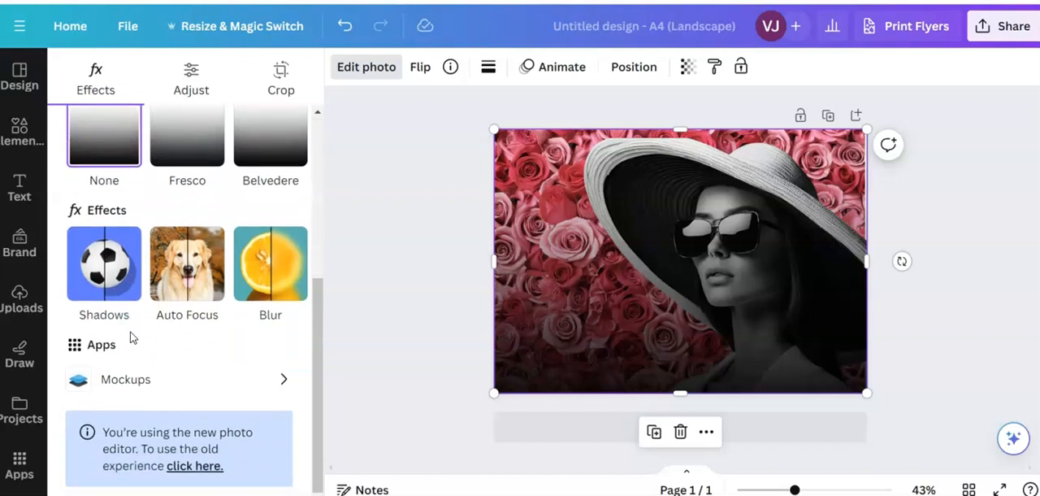
scroll(130, 337, up, 2)
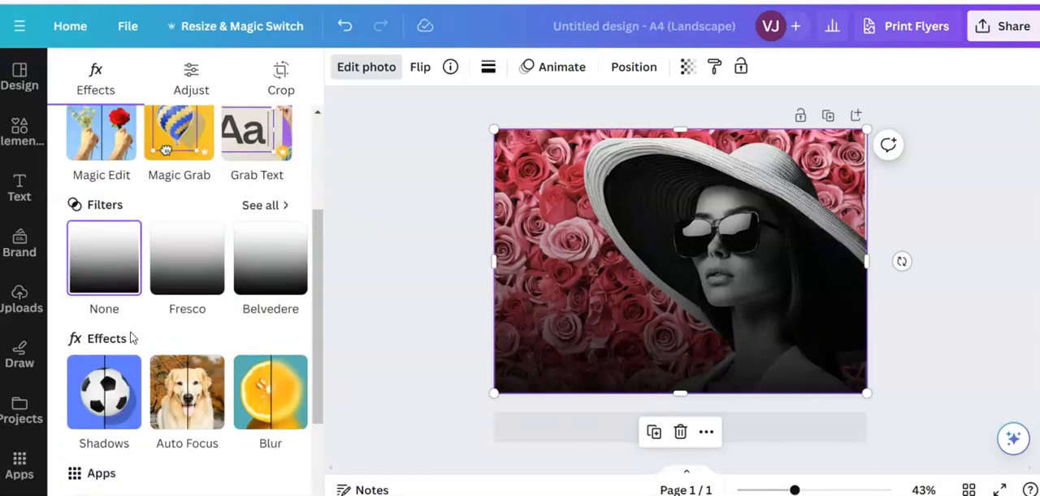
- Delete the black gradient and the roses photo, leaving only the woman's photo on the page
click(543, 254)
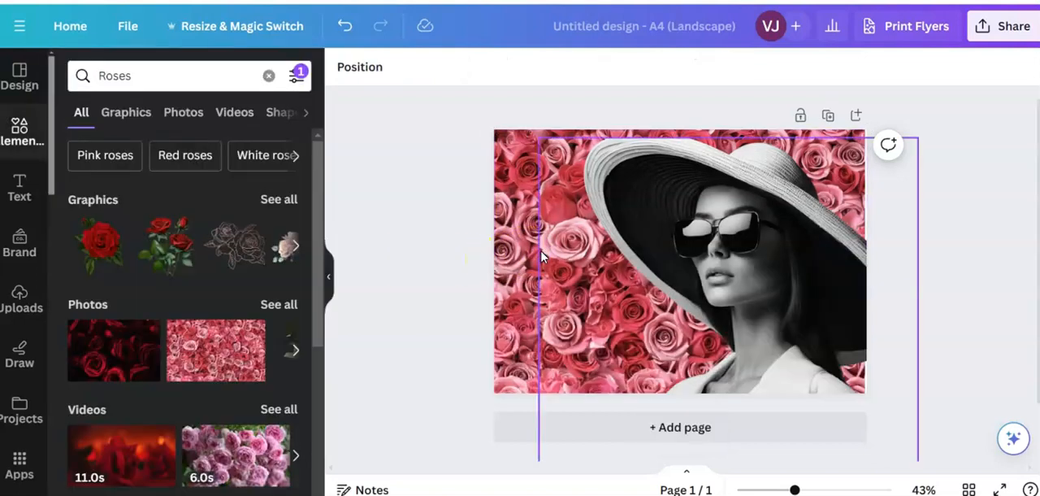
drag(542, 255, 520, 270)
click(523, 275)
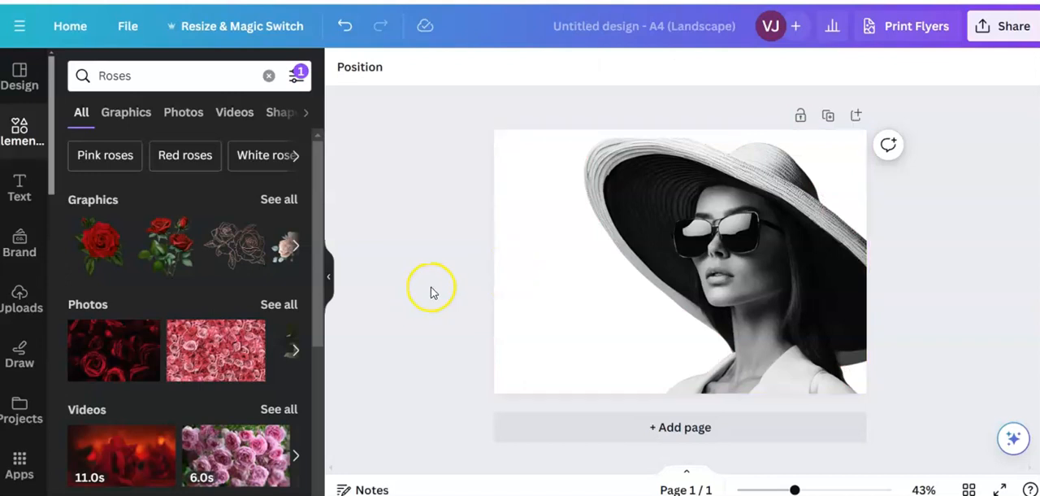
- Place the pink and red roses photo as a full-page background of about 29.7 × 21.09 cm behind the woman's photo
click(212, 351)
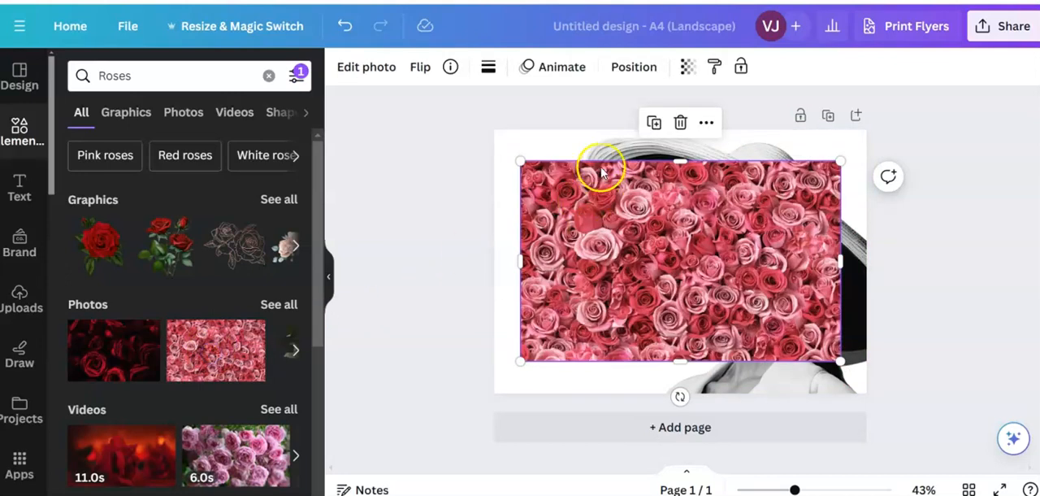
drag(521, 161, 504, 141)
drag(842, 144, 868, 129)
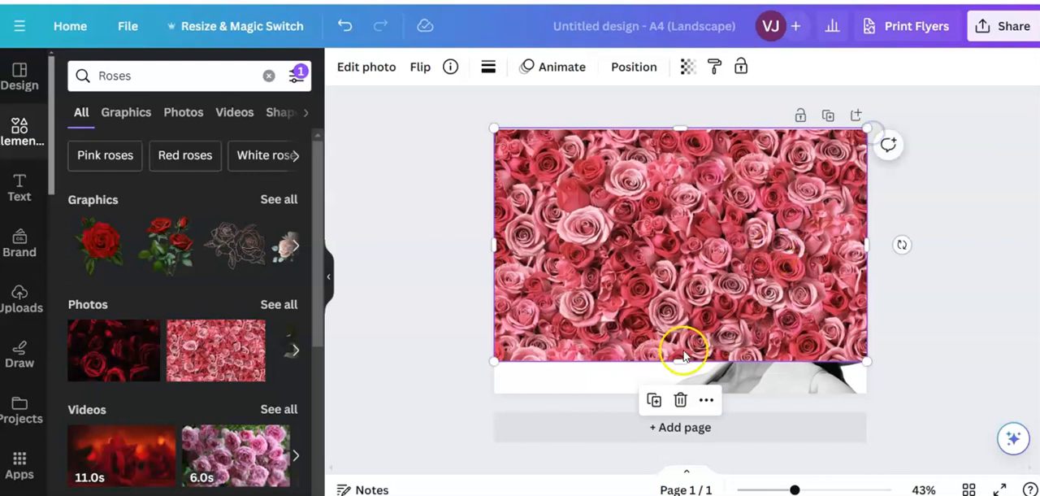
drag(681, 360, 687, 388)
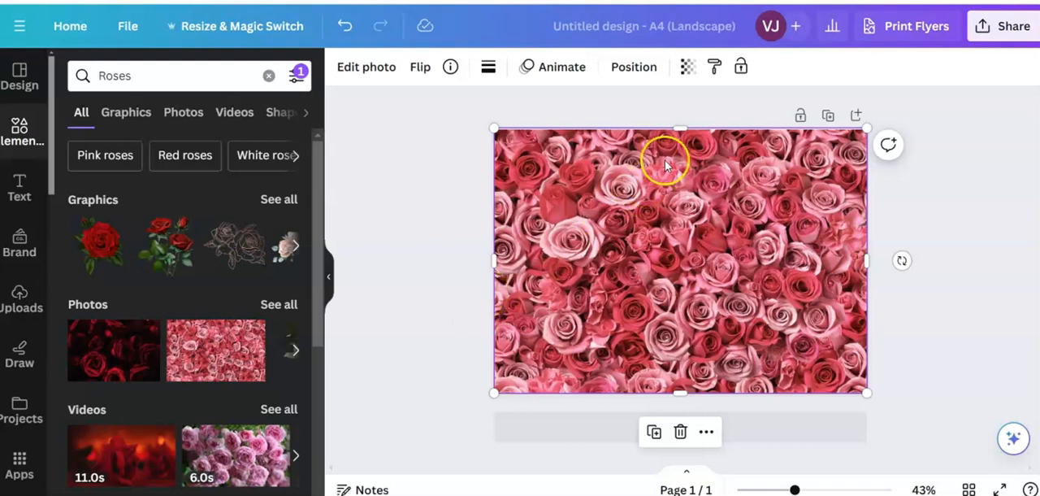
click(631, 71)
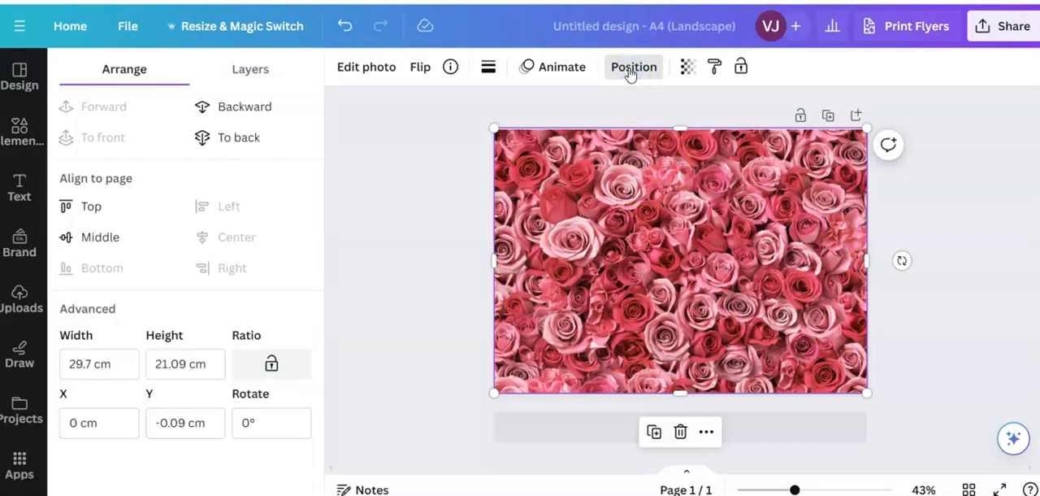
click(227, 138)
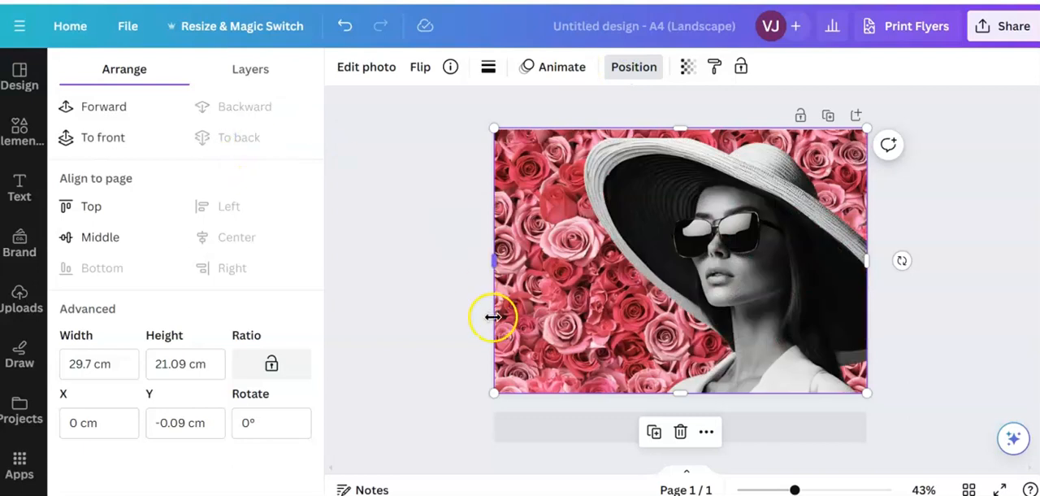
- Open the full list of photo filters for the roses background and go to the Mono group
click(530, 293)
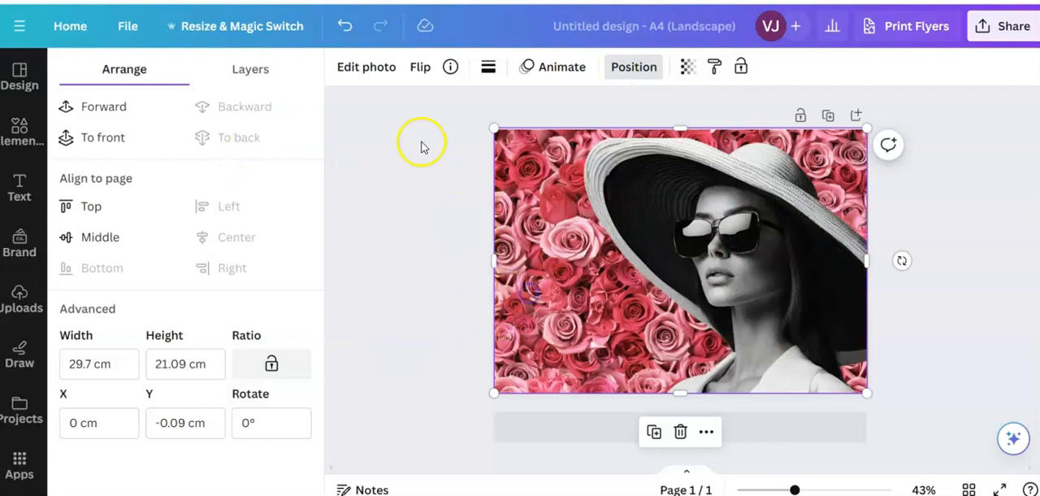
click(374, 68)
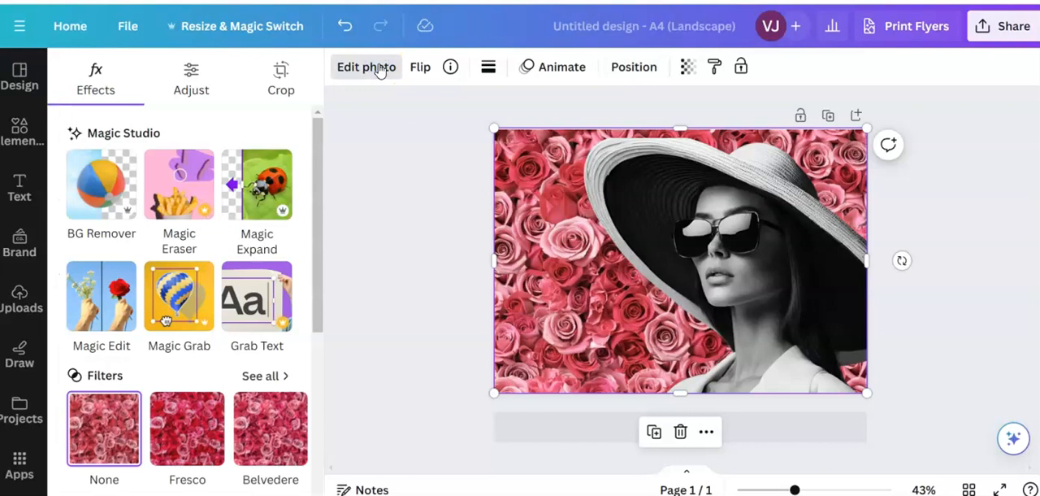
scroll(167, 311, down, 3)
scroll(167, 311, up, 2)
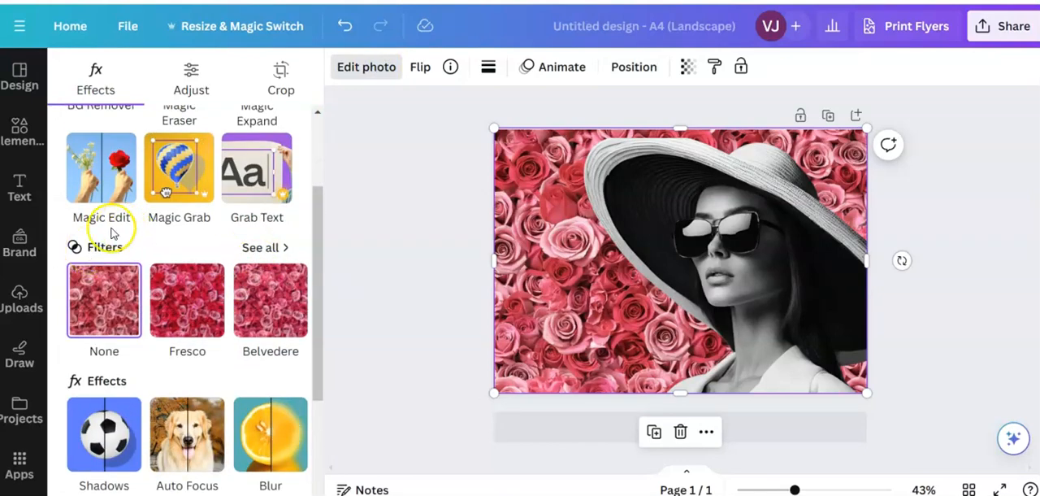
click(258, 248)
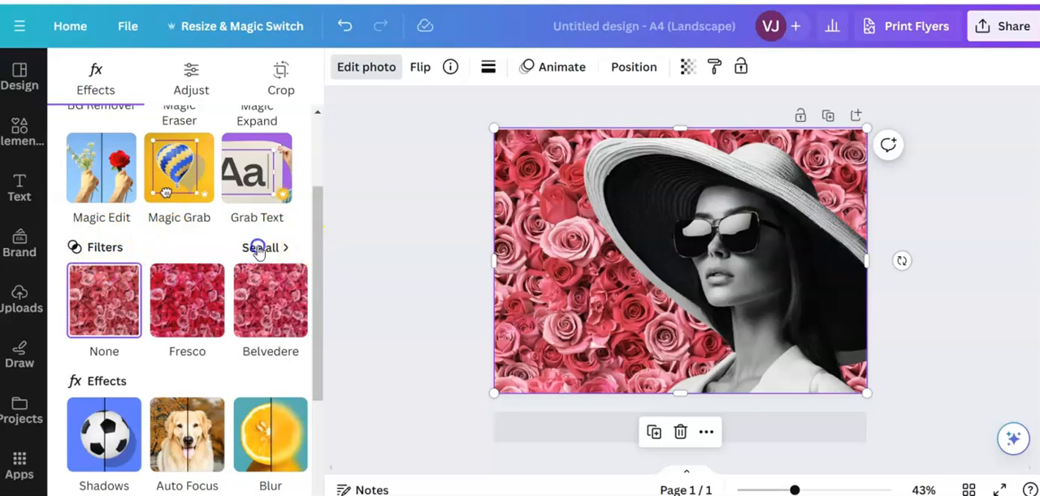
scroll(209, 372, down, 2)
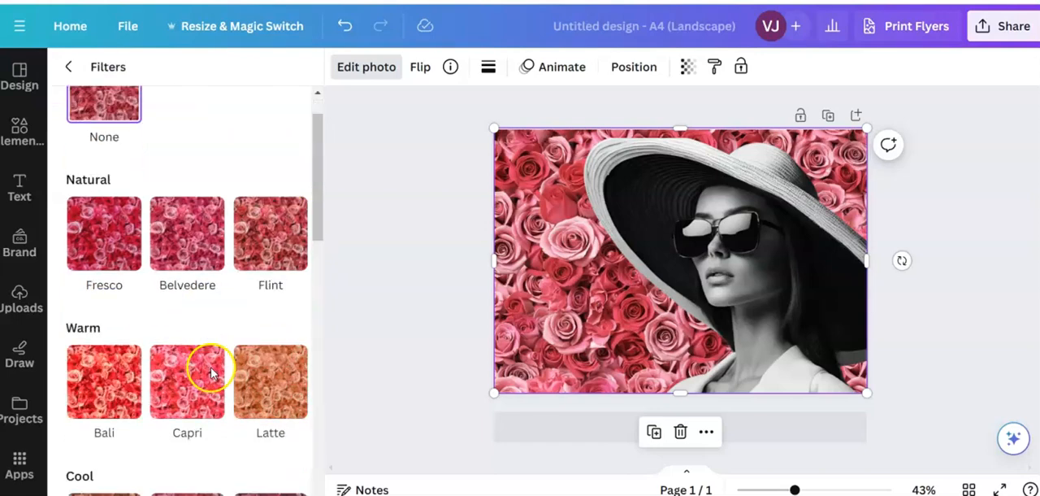
scroll(210, 372, down, 7)
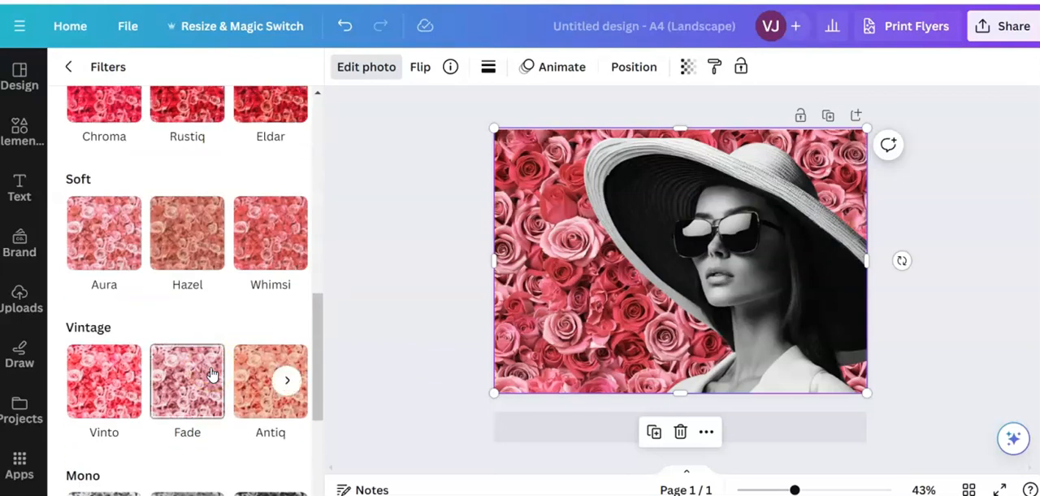
scroll(210, 372, down, 3)
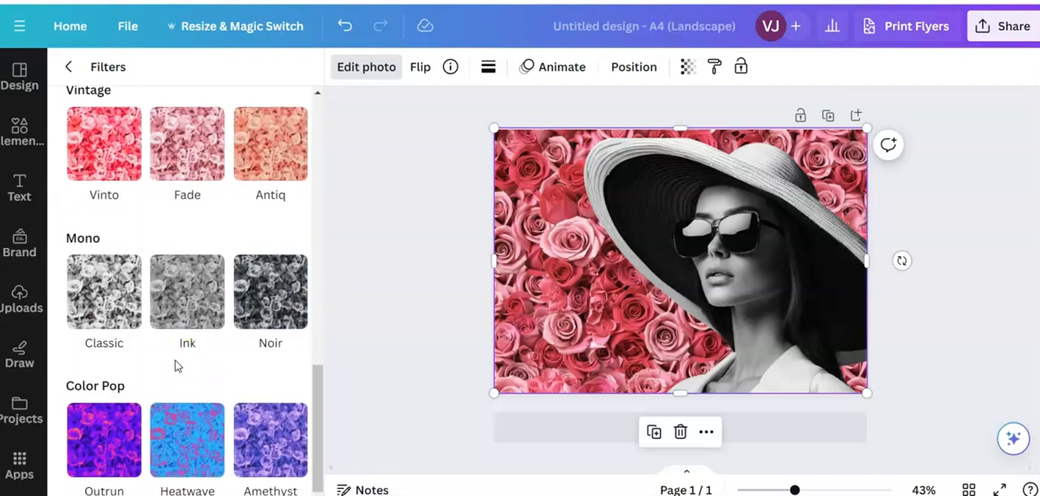
- Try the Mono filters on the roses background, including Newspaper, and apply the Film filter
click(104, 299)
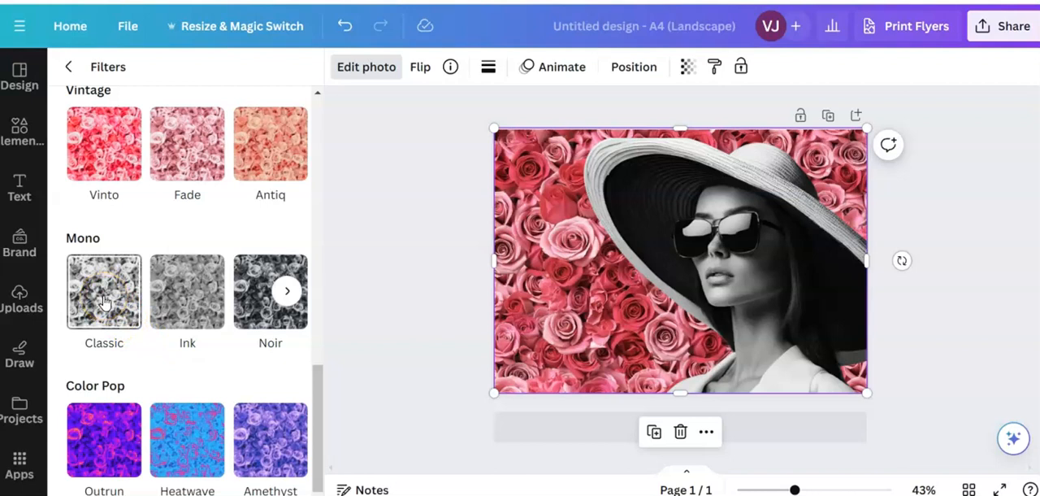
click(175, 296)
click(284, 293)
click(285, 295)
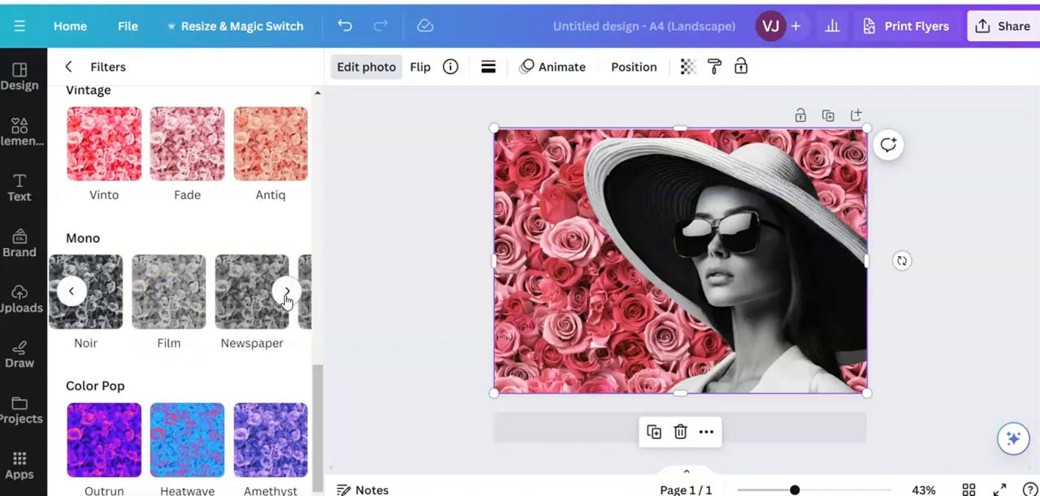
click(286, 295)
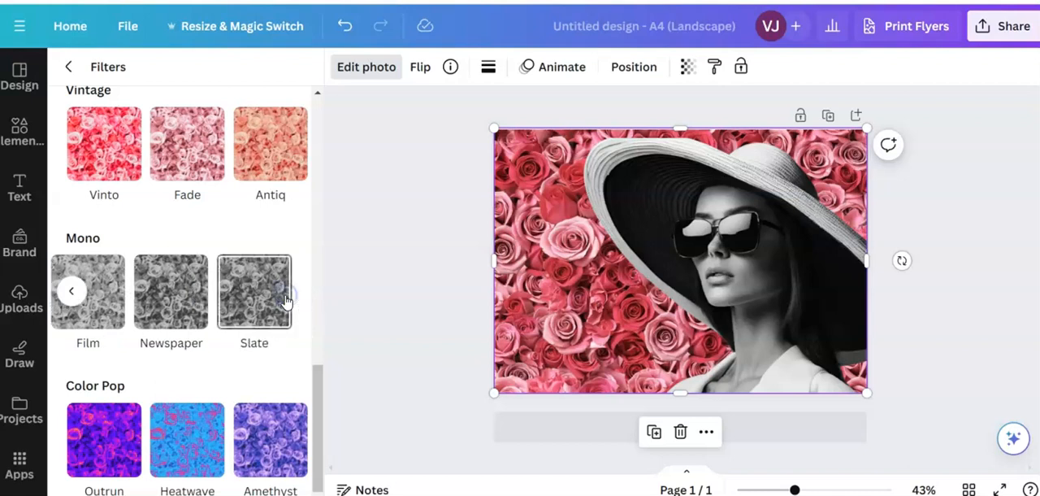
click(163, 298)
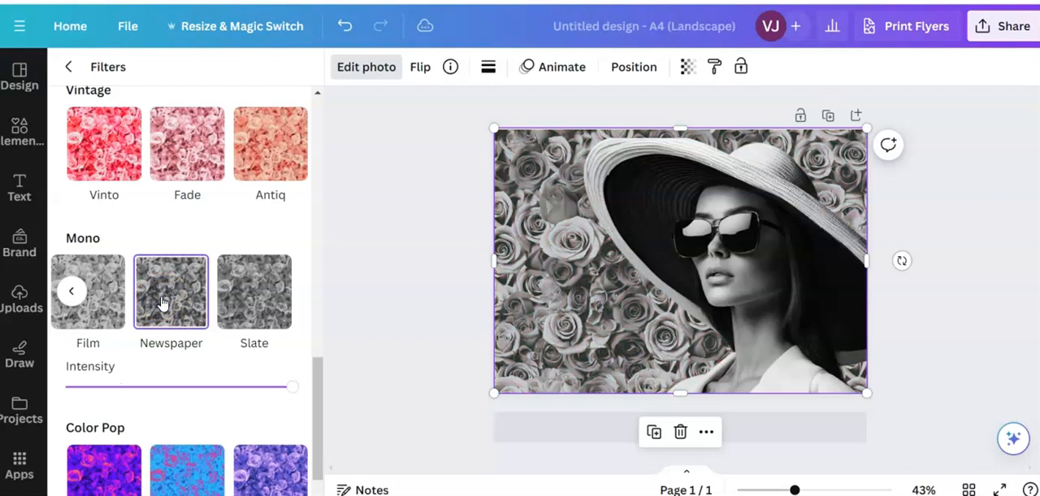
click(95, 311)
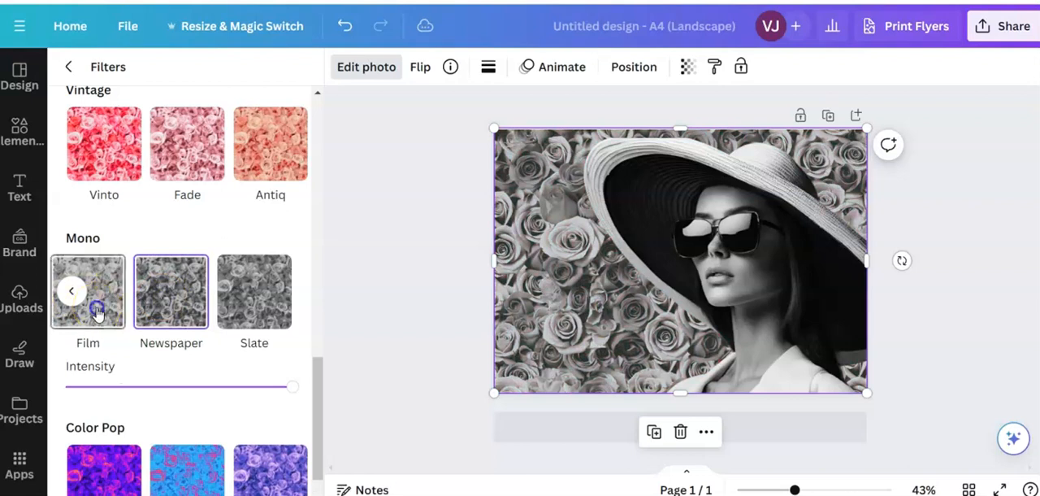
click(172, 299)
click(76, 291)
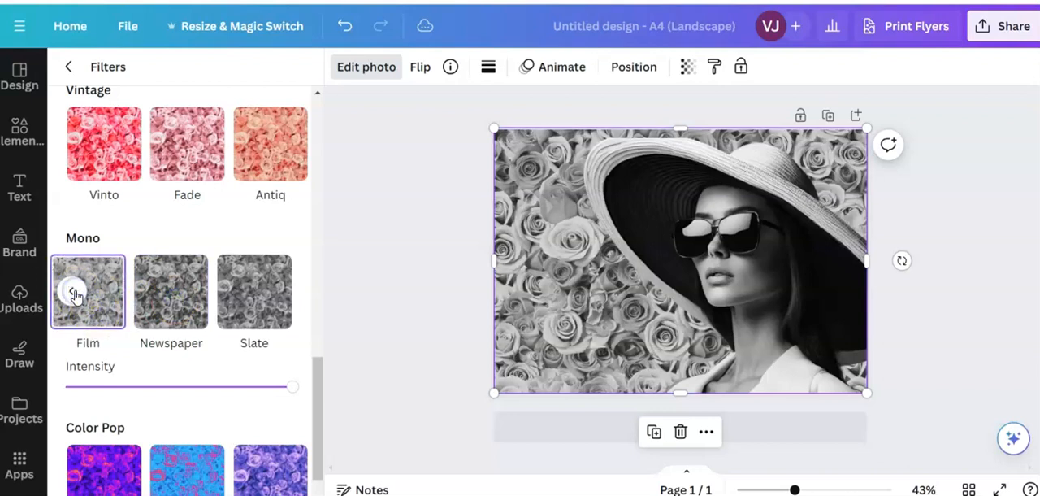
click(417, 340)
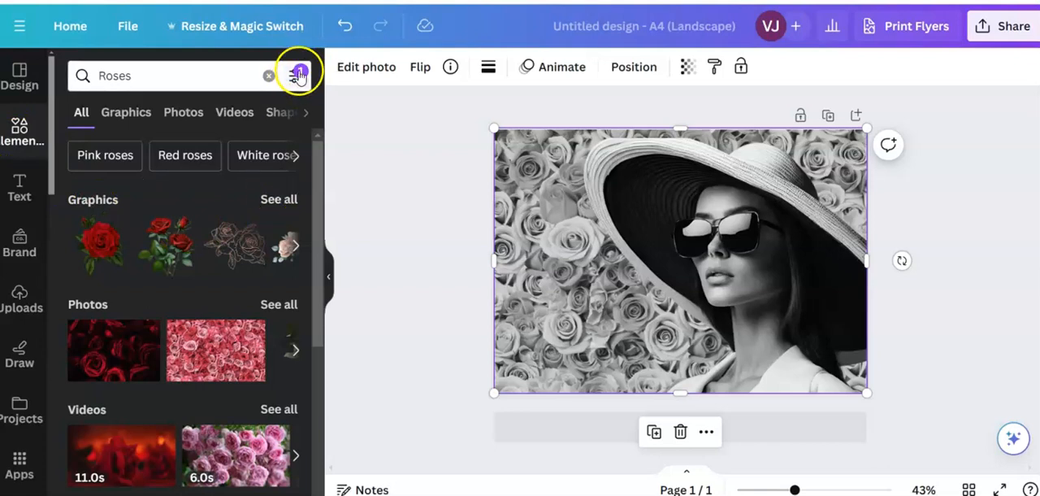
- Add the slanted single-stem rose line drawing from the Roses graphics and move it over the woman's face
click(281, 198)
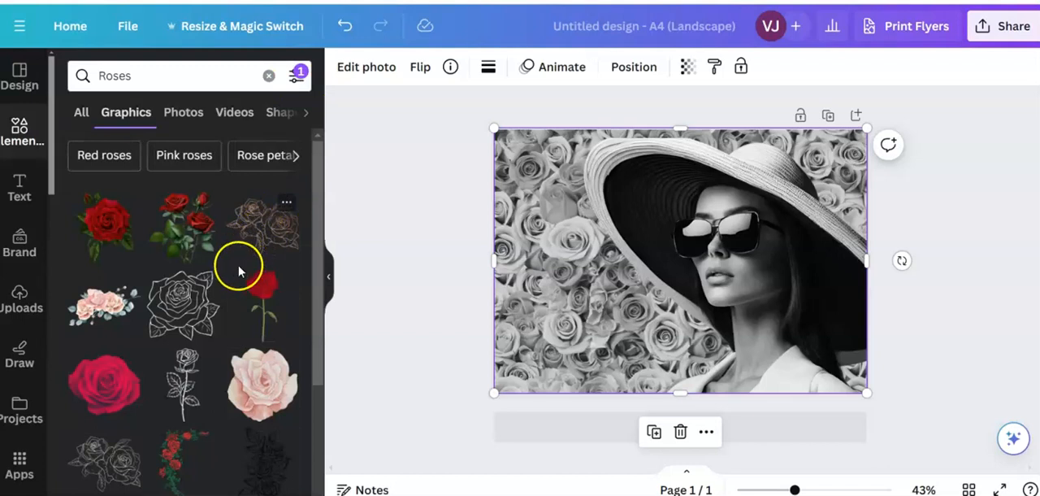
scroll(239, 272, down, 3)
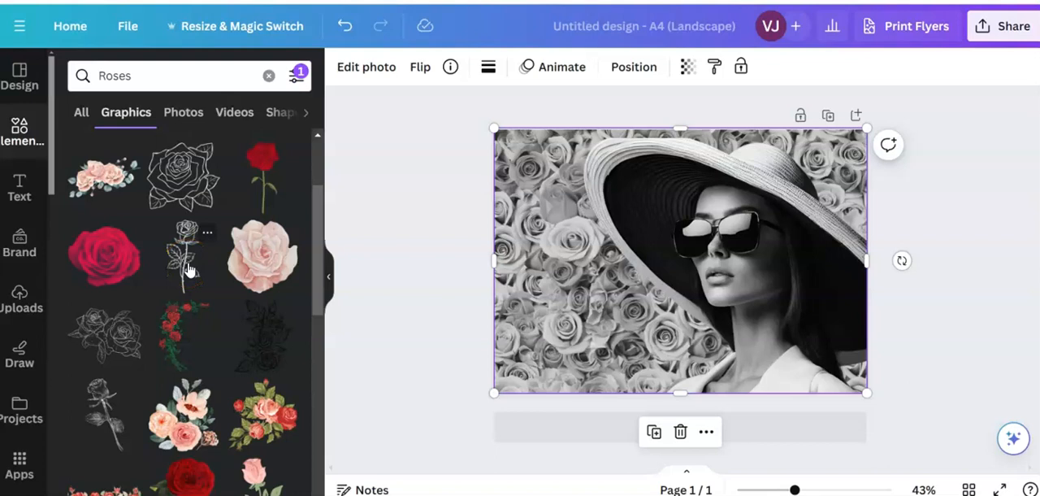
click(103, 404)
drag(674, 295, 740, 282)
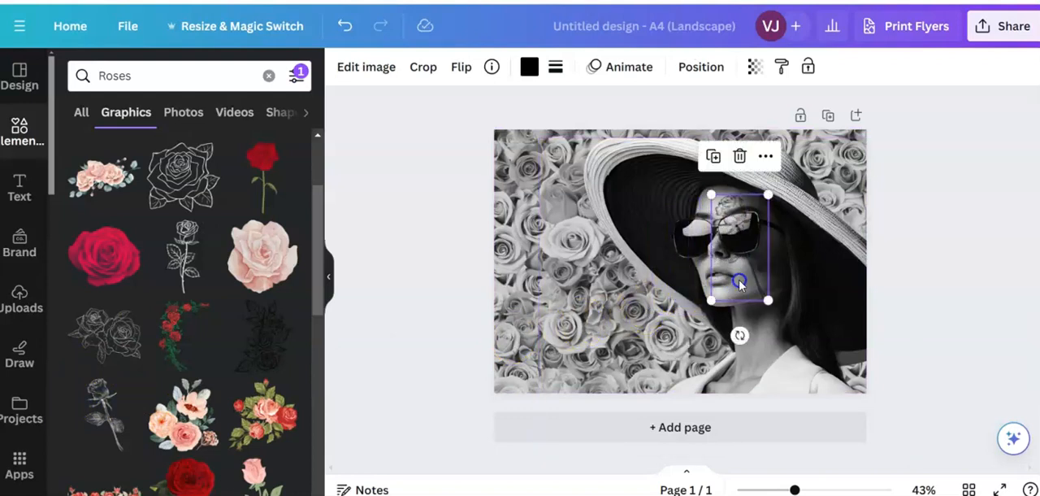
- Recolour the line-drawn rose white (#ffffff) after trying a light grey from the photo colours
click(529, 68)
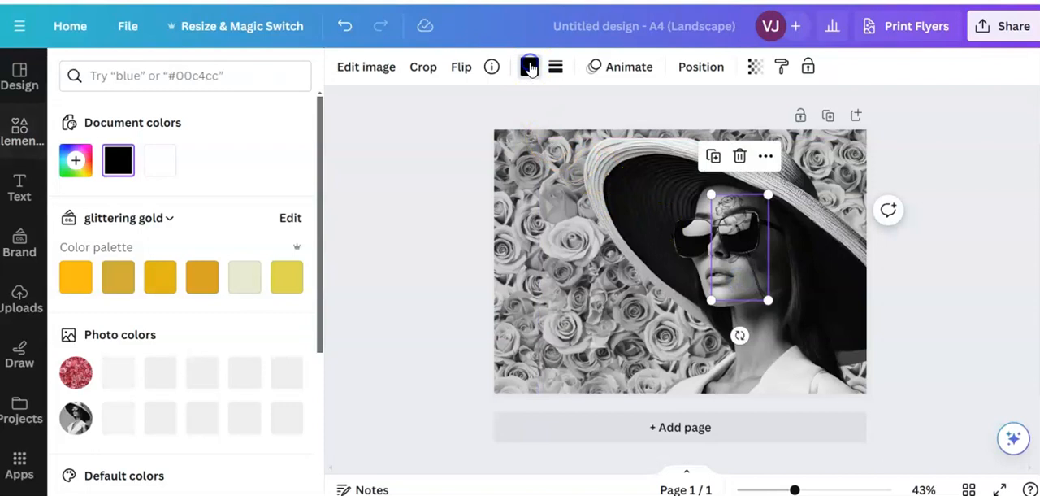
click(160, 163)
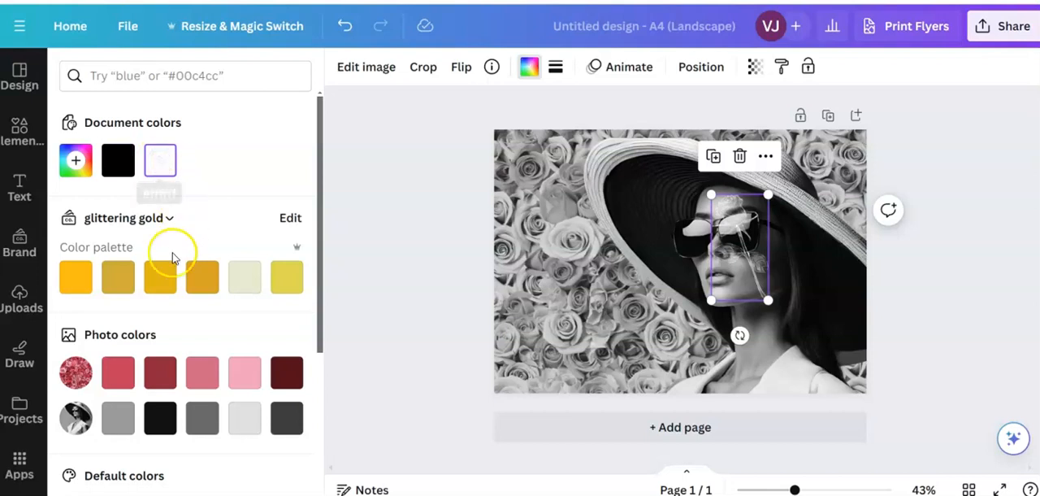
click(249, 417)
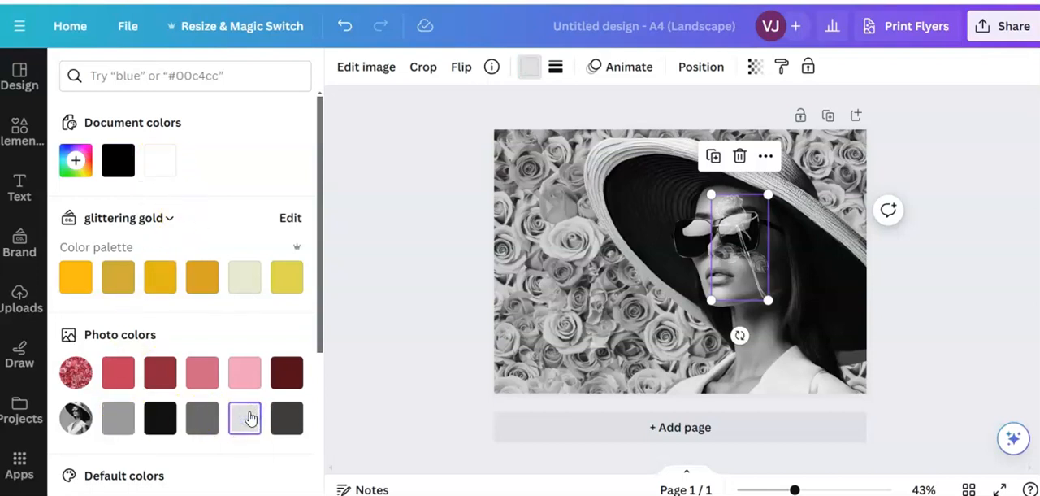
click(160, 161)
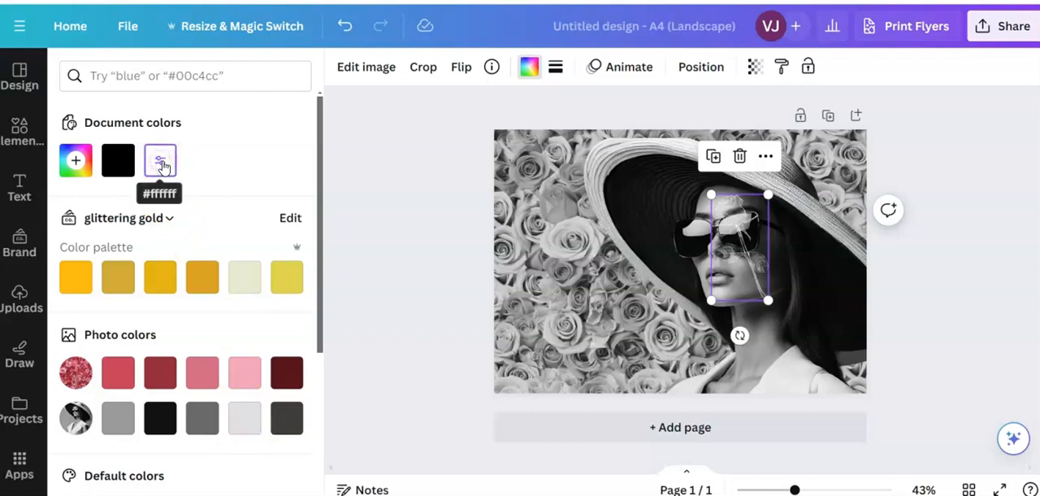
- Shrink the white line-drawn rose and position it inside the right-hand lens of the sunglasses
drag(766, 296, 744, 254)
drag(713, 192, 731, 216)
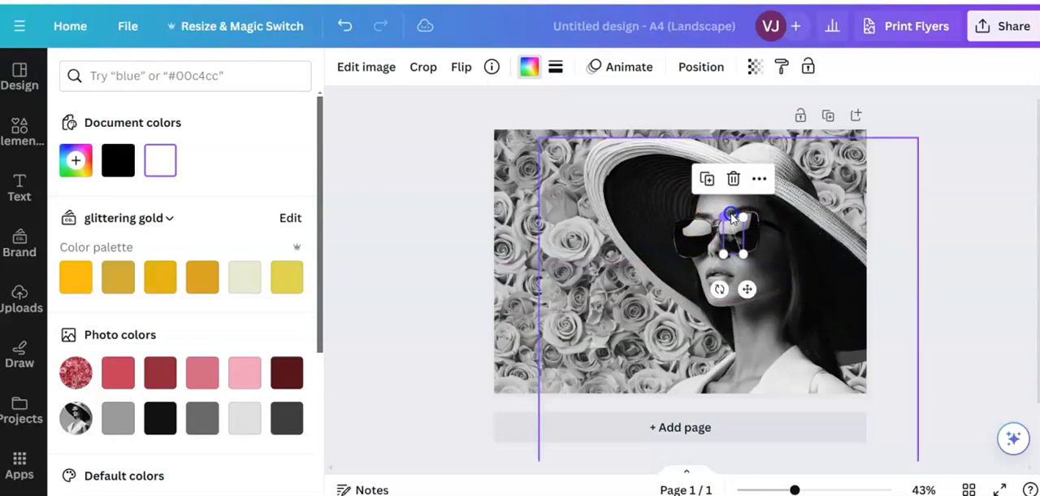
drag(797, 490, 833, 484)
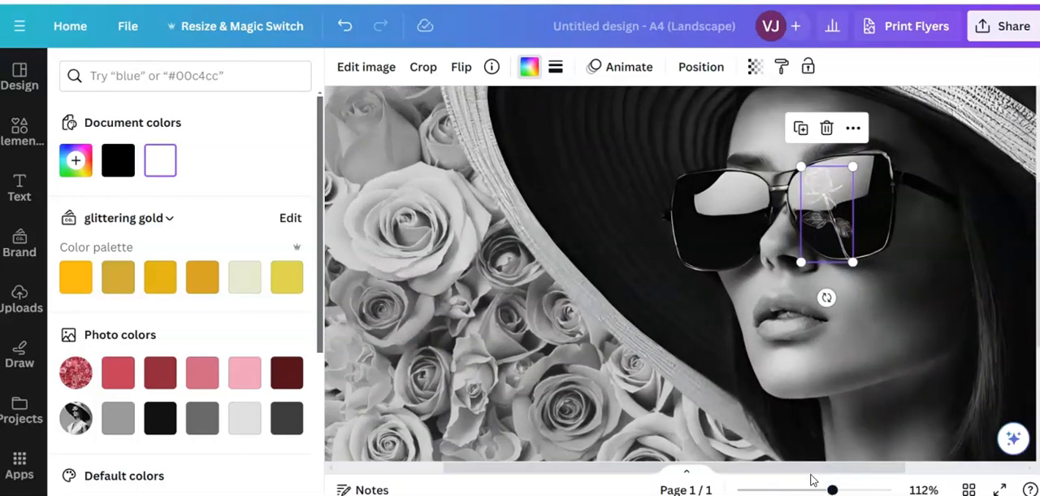
drag(833, 490, 843, 490)
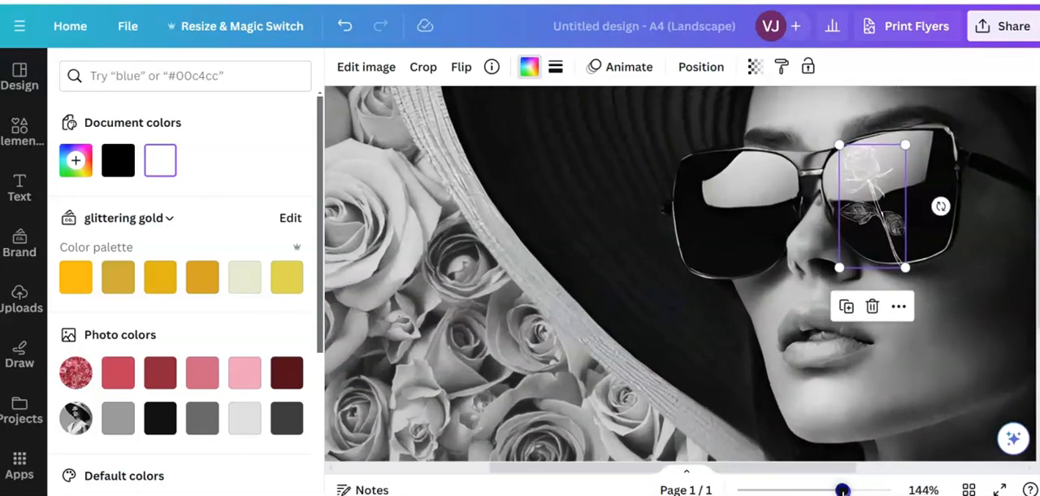
drag(885, 216, 911, 209)
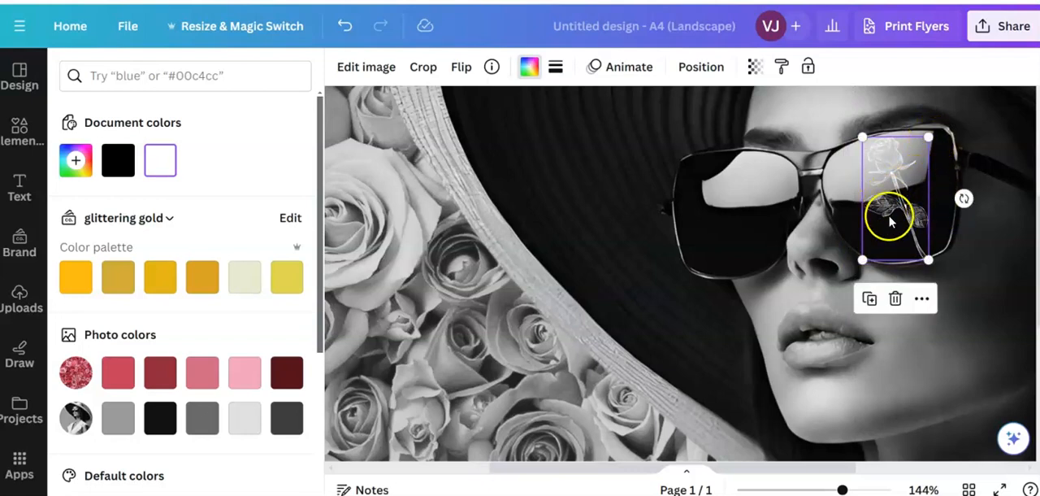
drag(927, 262, 927, 258)
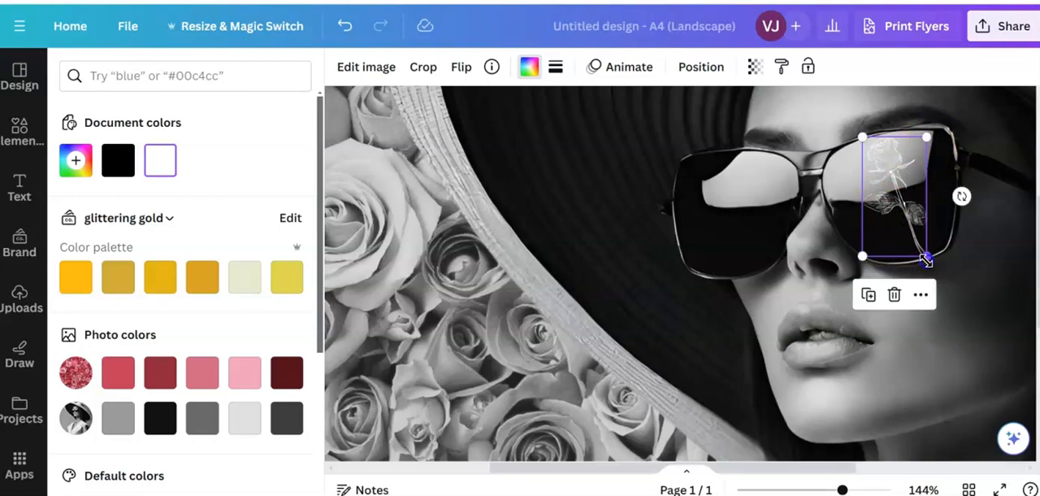
click(630, 289)
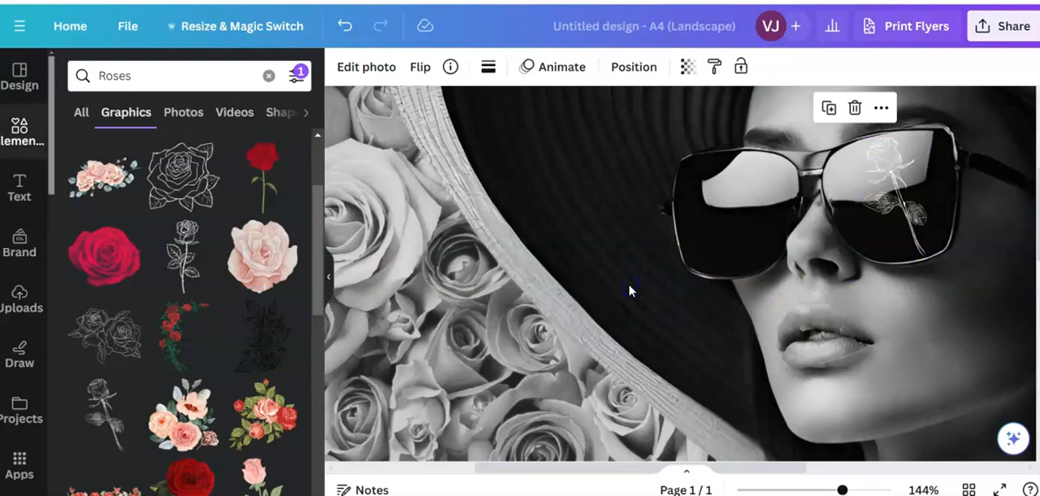
- Delete the white line-drawn rose from the sunglasses
click(86, 115)
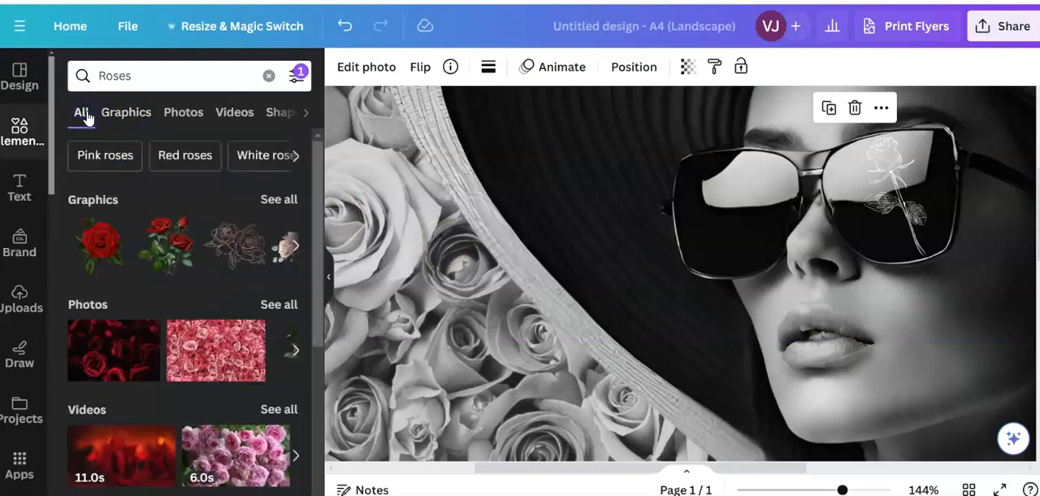
drag(843, 489, 804, 489)
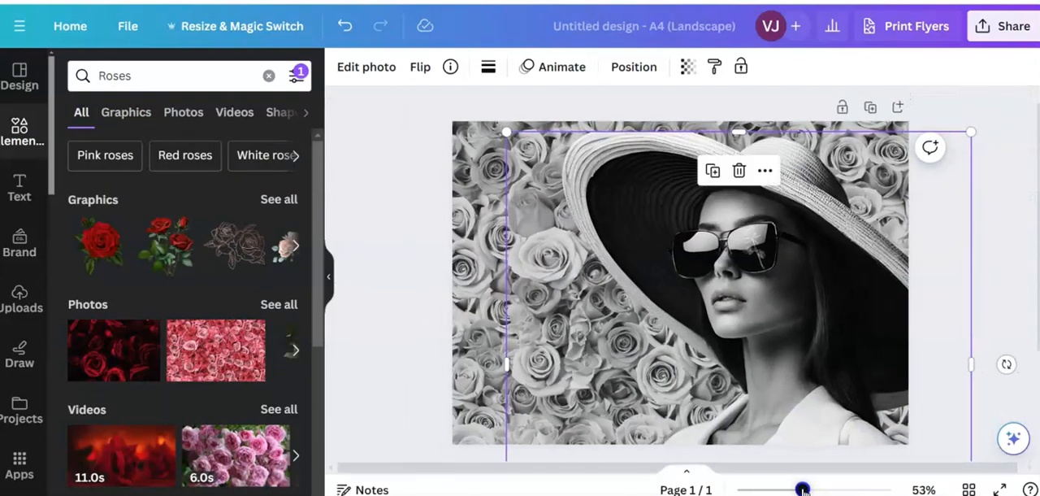
click(766, 246)
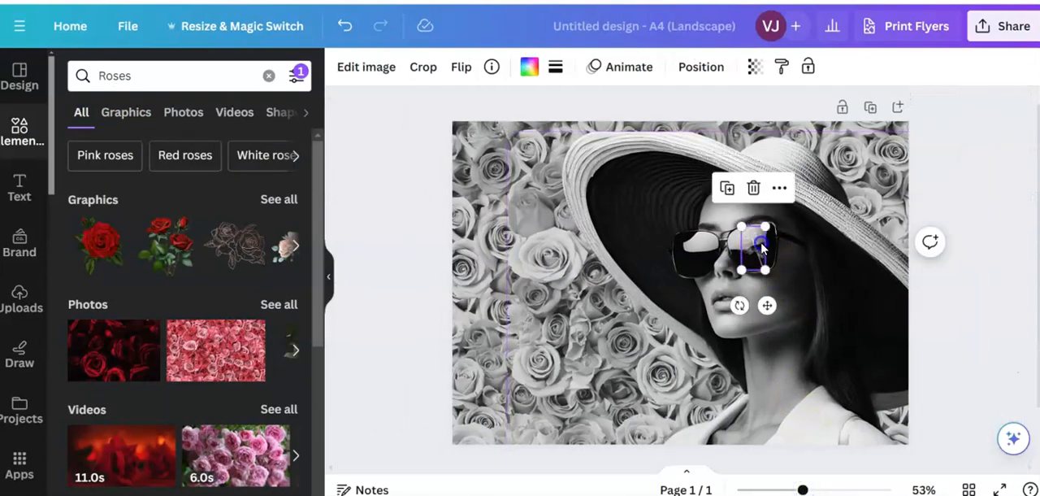
key(Delete)
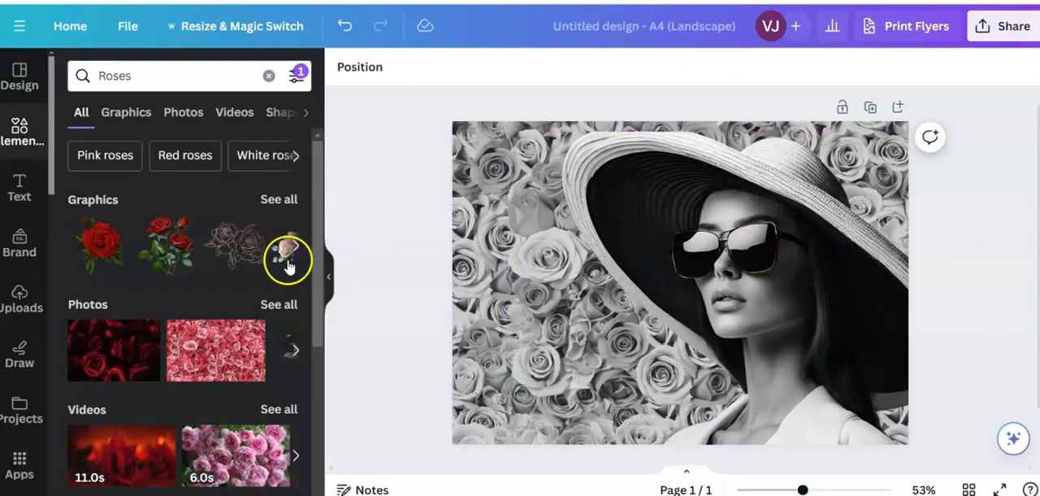
- Add the bold rose silhouette with leaves from the Roses graphics and shrink it over the right-hand sunglass lens
click(278, 201)
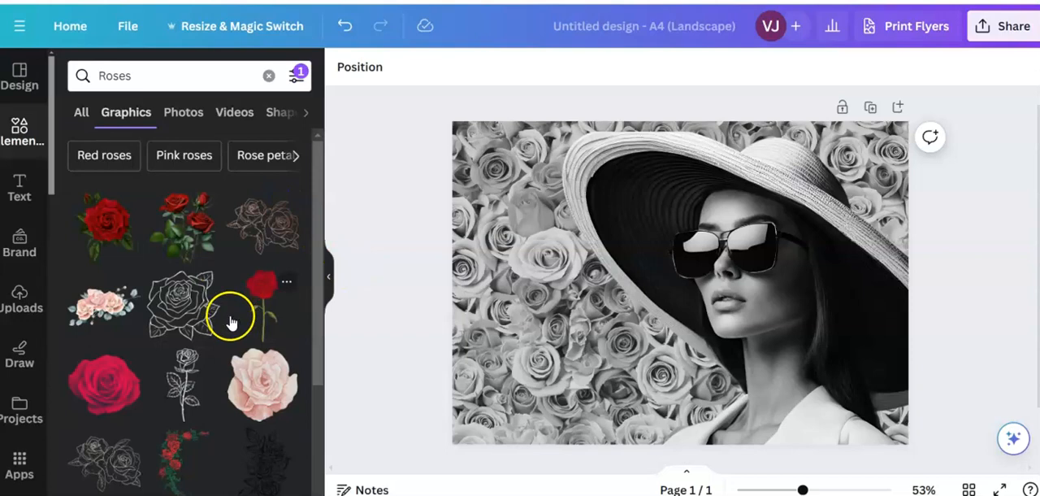
scroll(222, 339, down, 2)
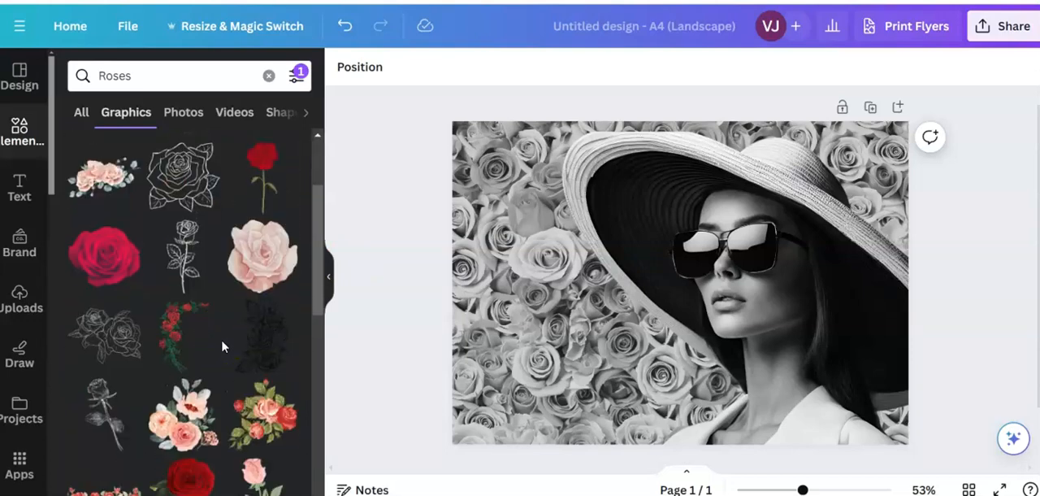
scroll(221, 339, up, 2)
scroll(221, 338, down, 5)
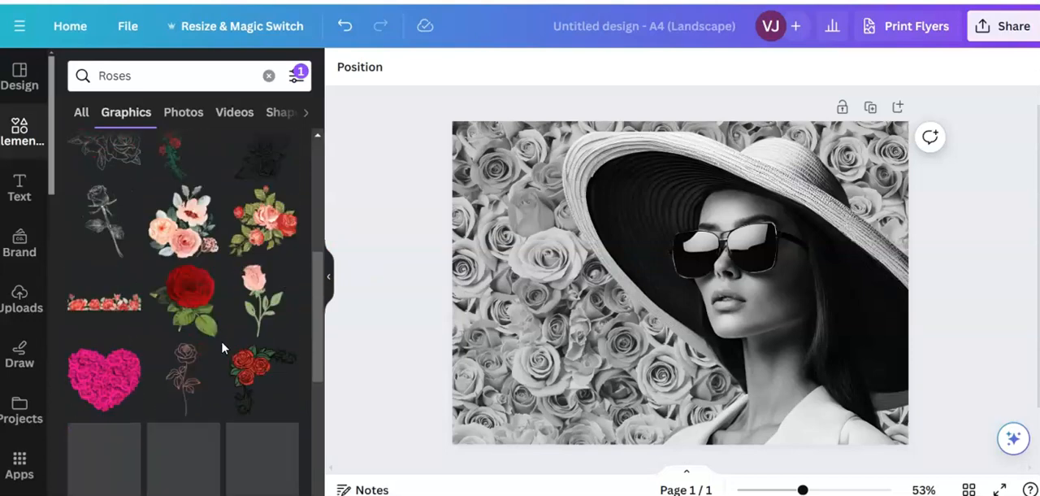
scroll(221, 341, down, 3)
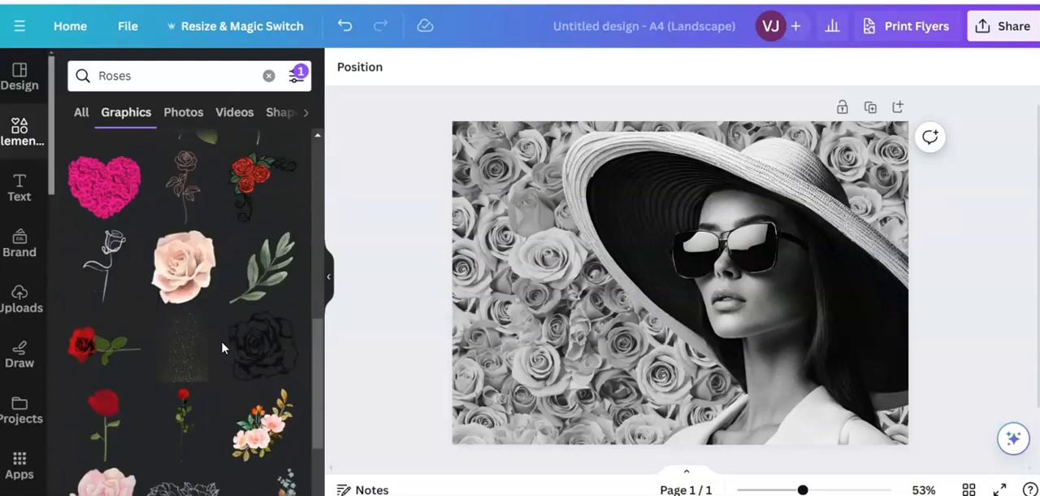
scroll(221, 347, down, 5)
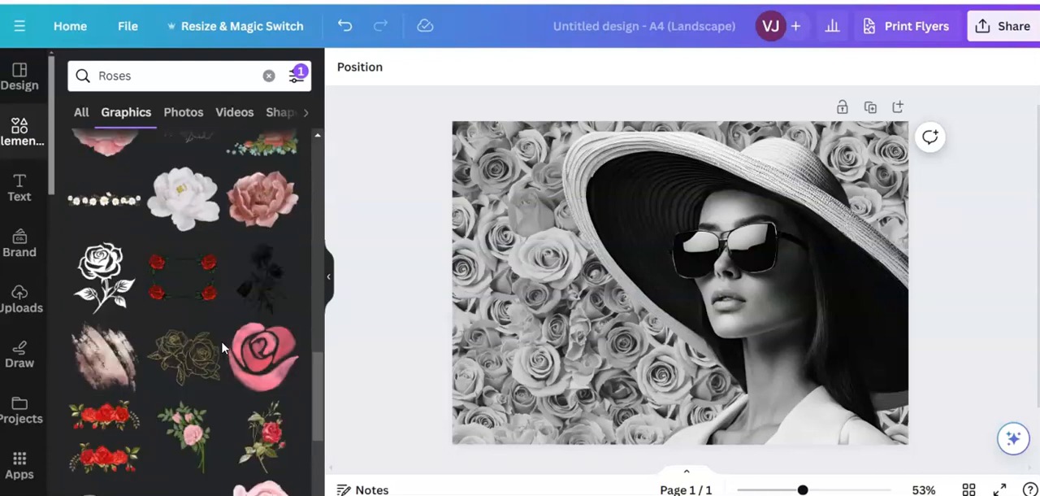
click(104, 285)
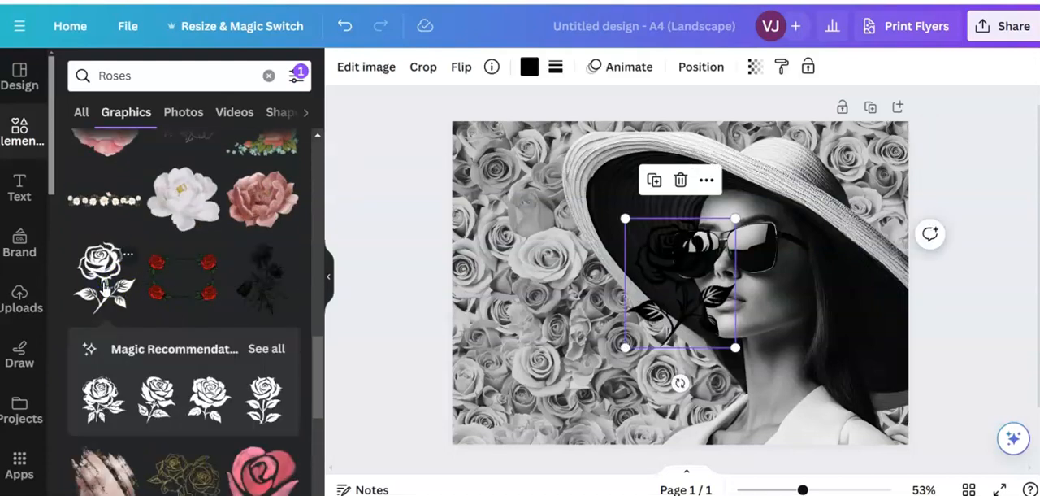
drag(624, 348, 757, 262)
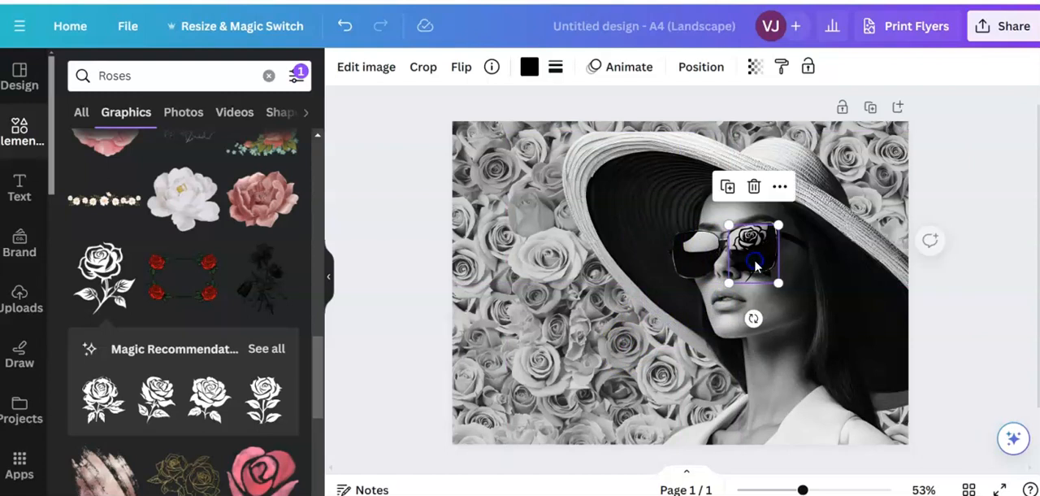
- Recolour the rose silhouette white and reduce it further to fit inside the right-hand lens
click(529, 69)
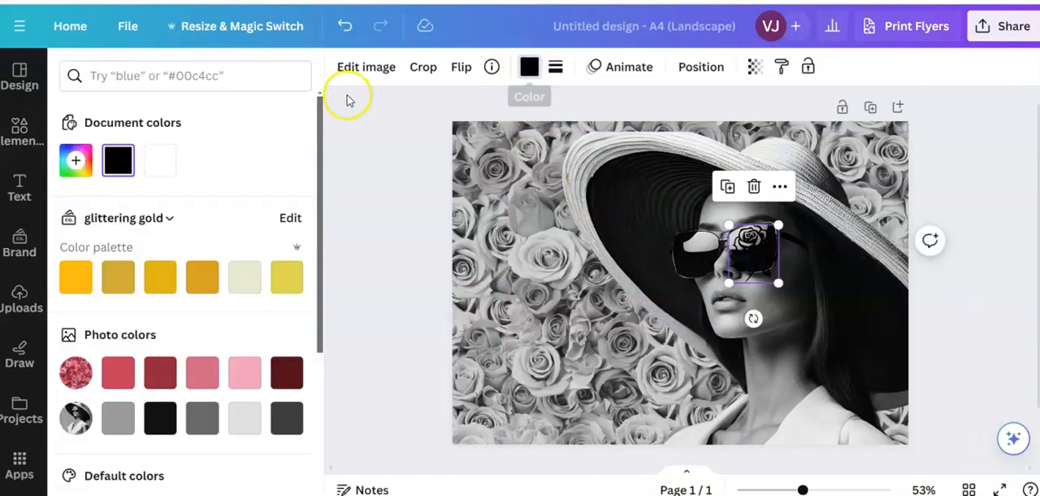
click(161, 162)
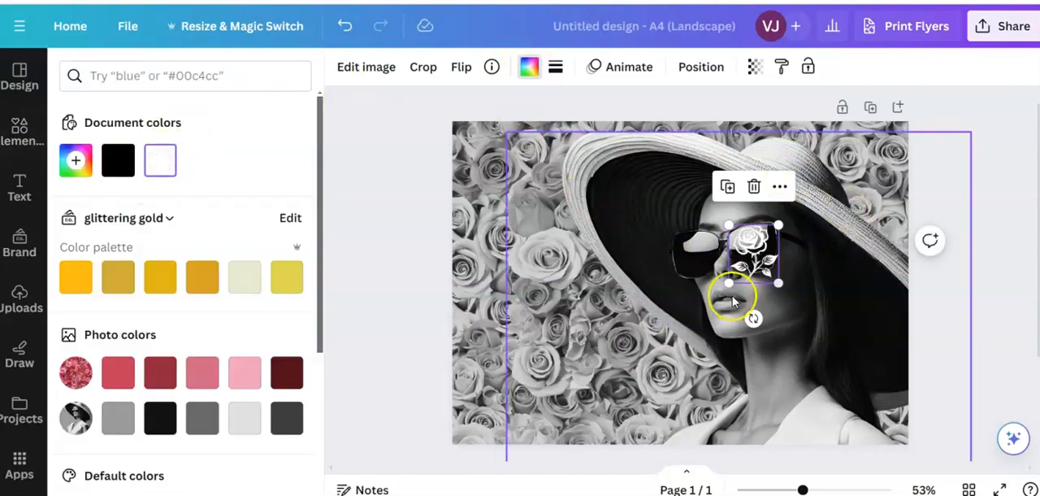
drag(729, 283, 735, 271)
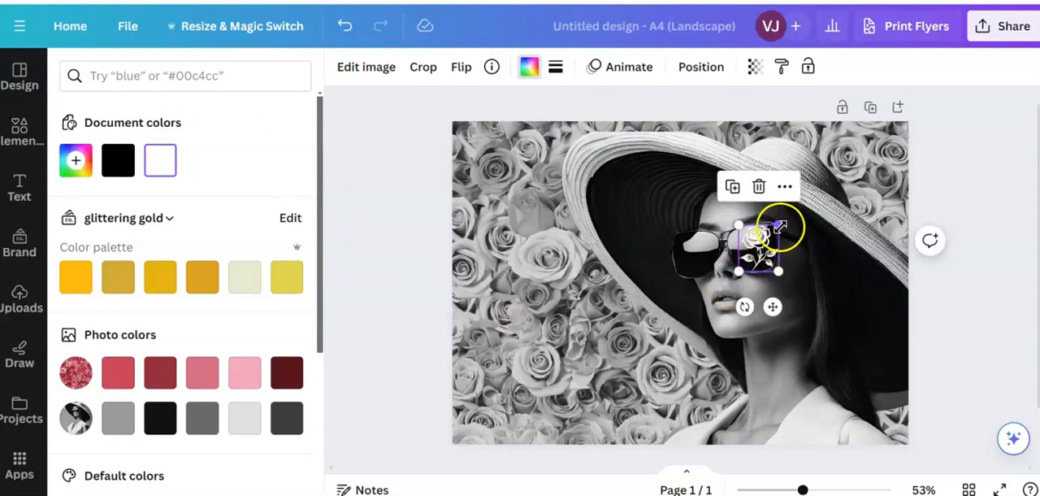
drag(778, 228, 756, 254)
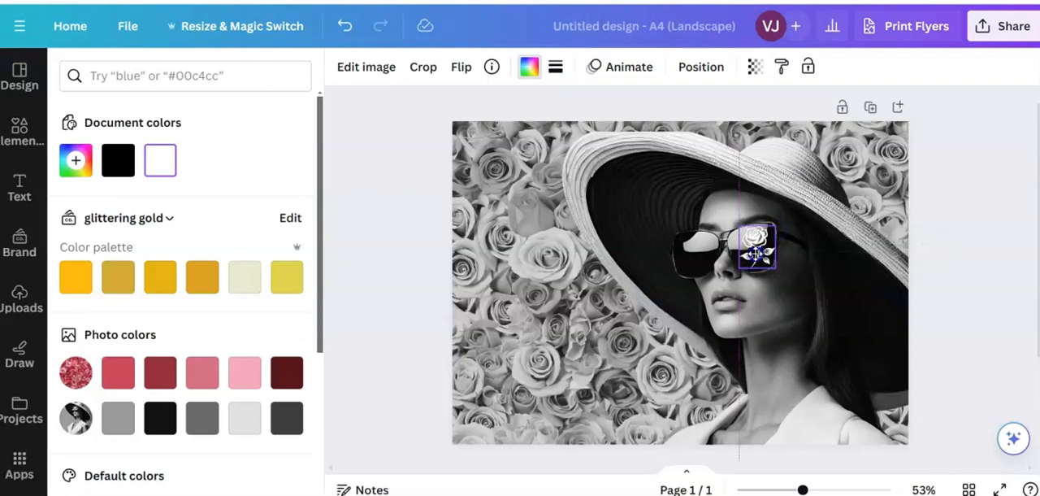
- Centre the white rose silhouette in the right-hand sunglass lens and set its transparency to 78
drag(756, 254, 733, 275)
click(697, 325)
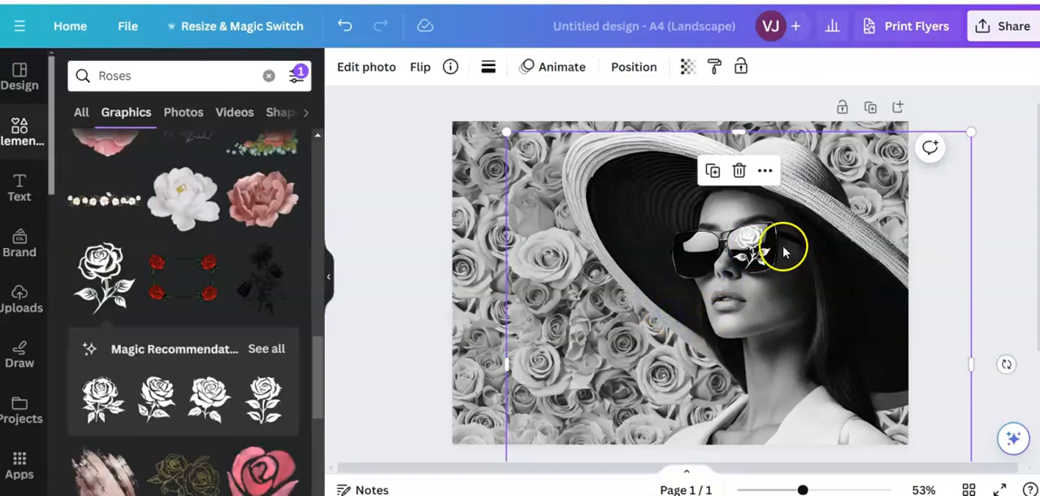
click(754, 242)
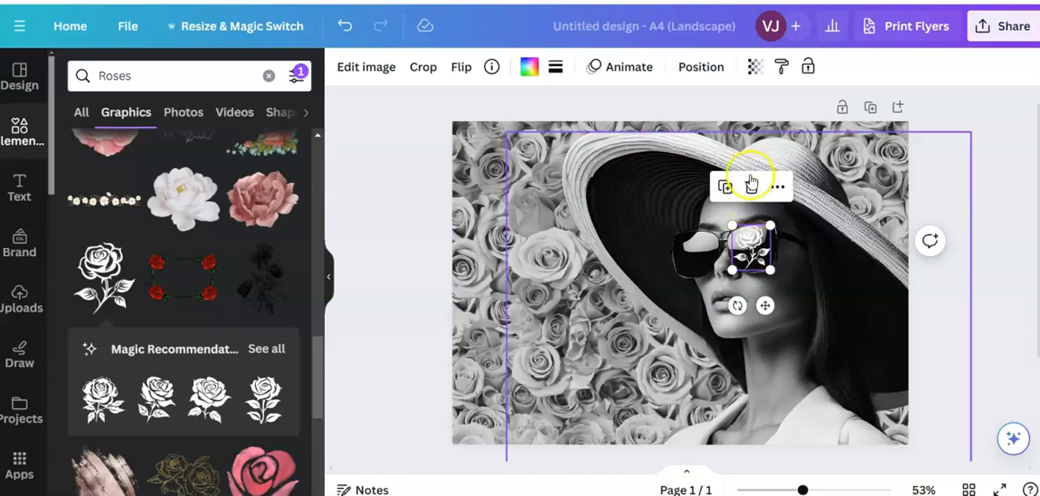
click(755, 69)
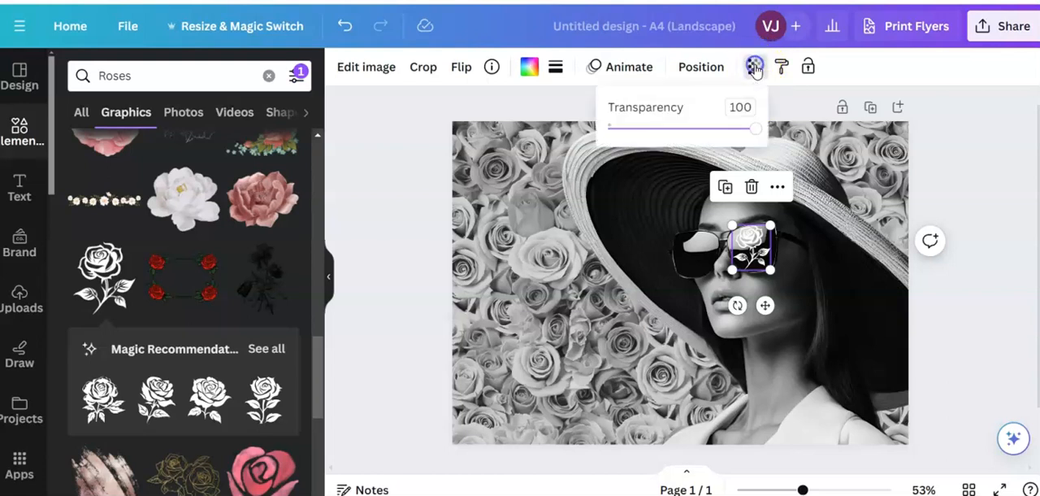
drag(755, 133, 724, 140)
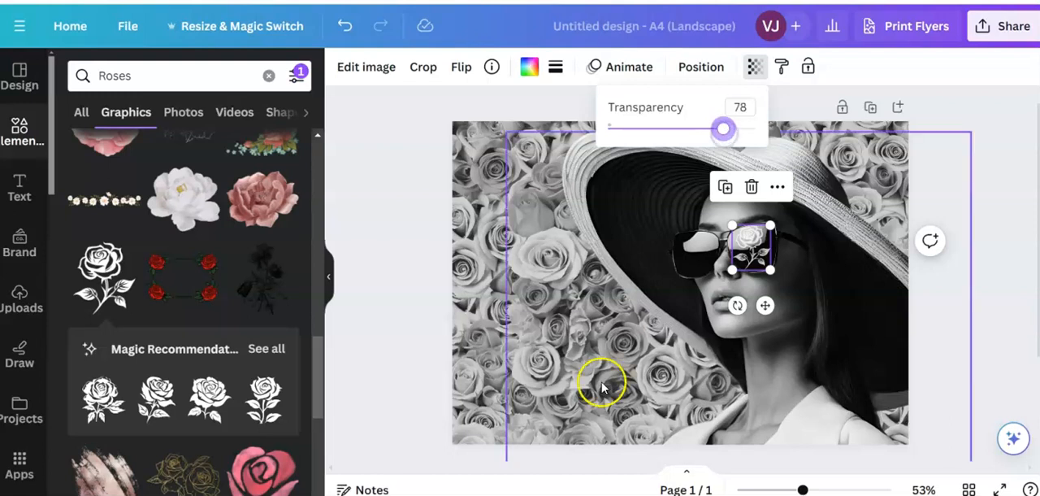
click(495, 348)
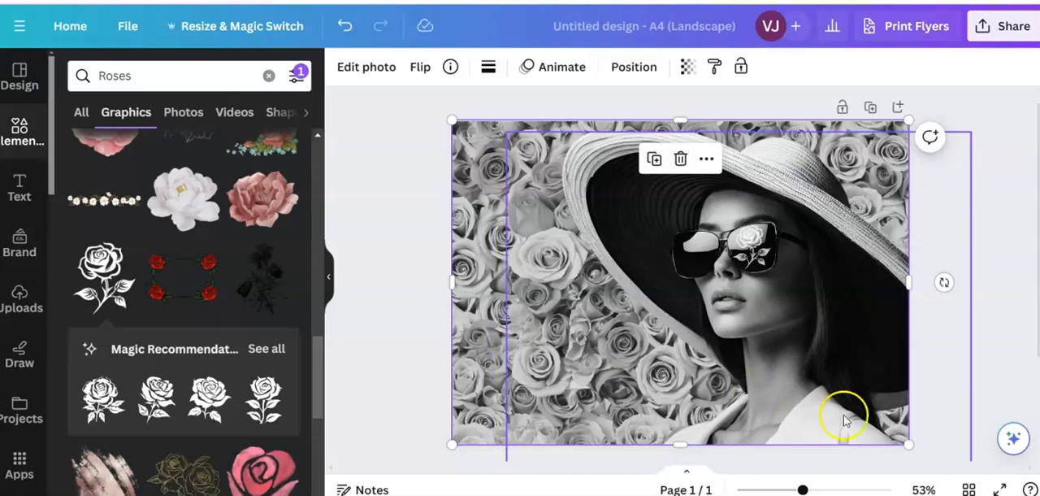
- Nudge the white rose silhouette slightly downward within the right-hand sunglass lens
drag(803, 490, 822, 490)
click(799, 243)
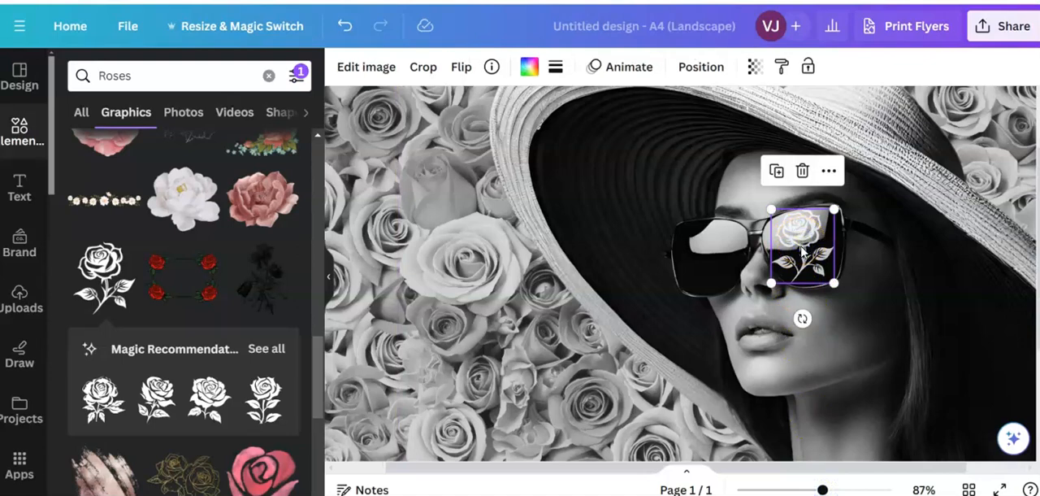
key(Down)
key(Down)
key(Down)
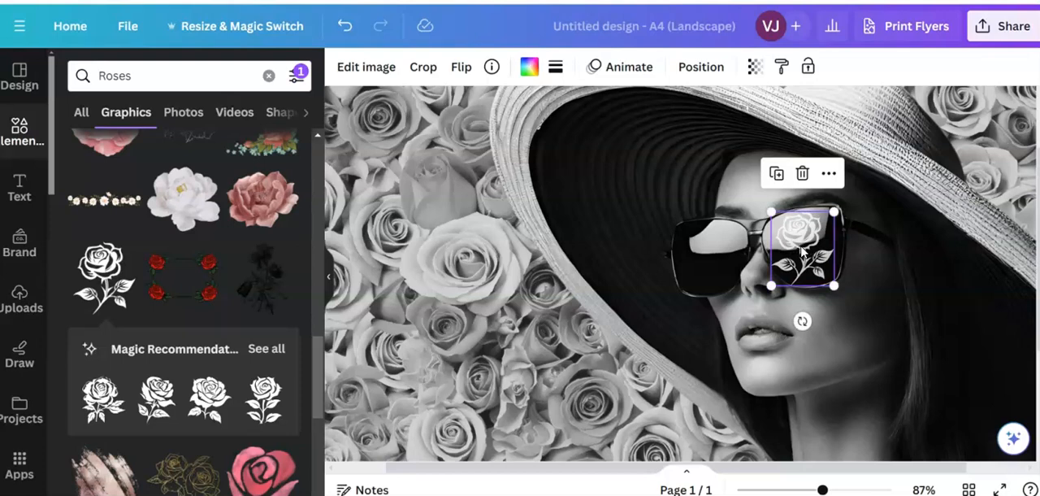
click(498, 301)
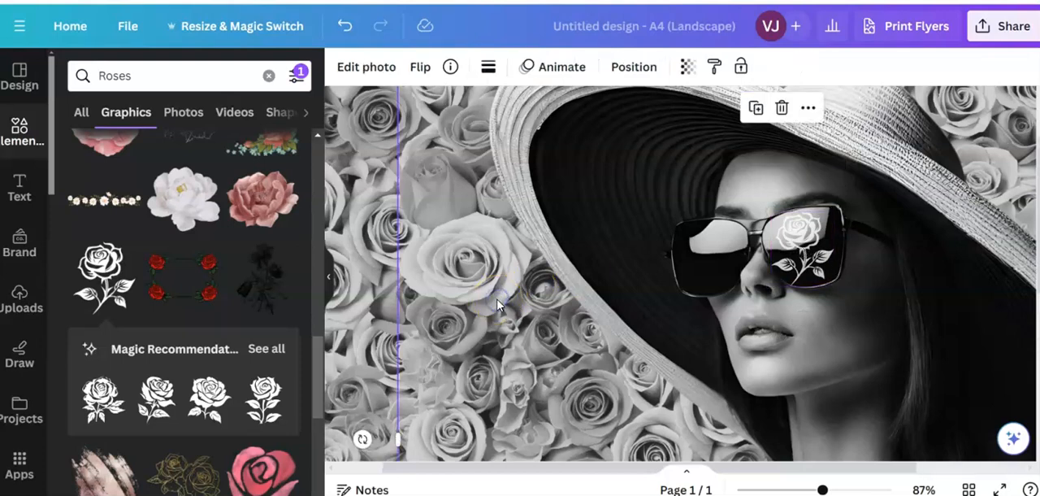
click(823, 490)
drag(823, 489, 803, 486)
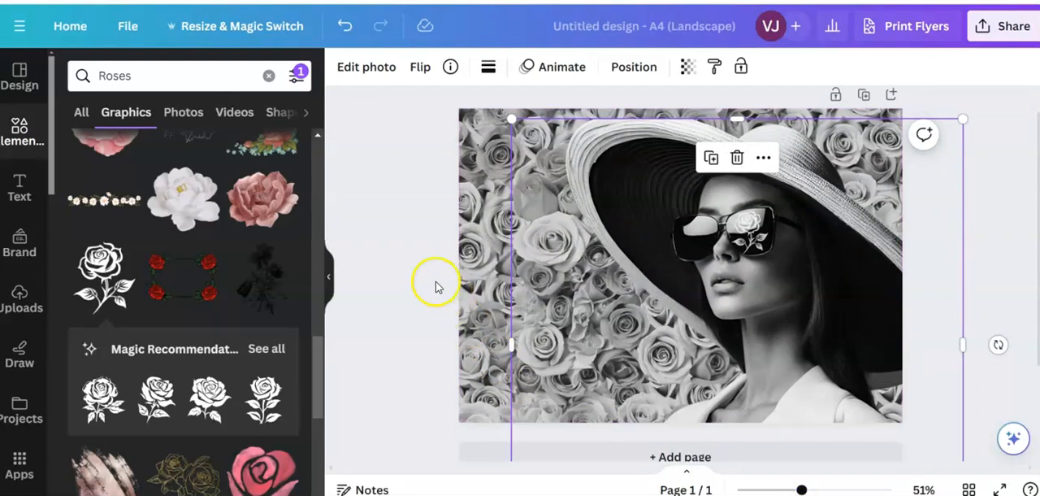
- Add the cut-out photo of a single red rose with stem and leaves from the Roses photo results
click(82, 113)
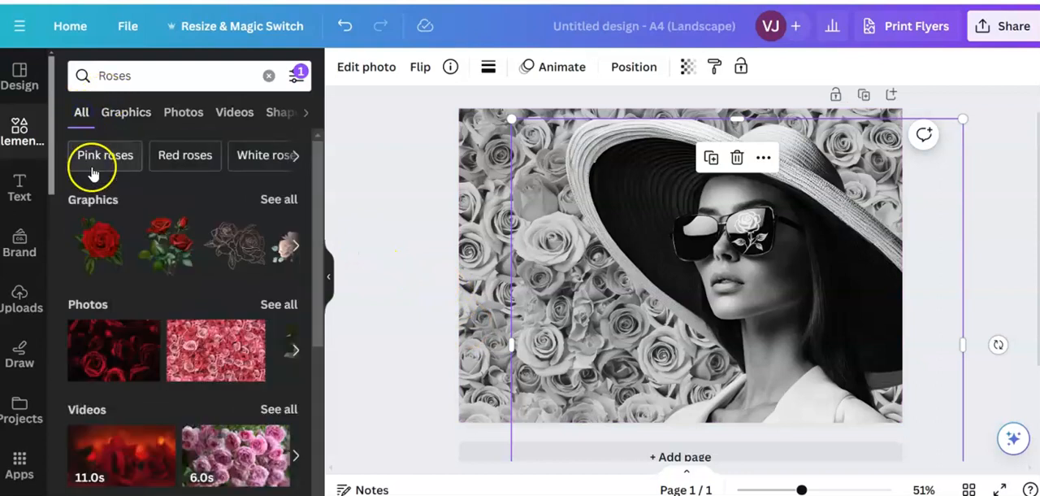
click(100, 299)
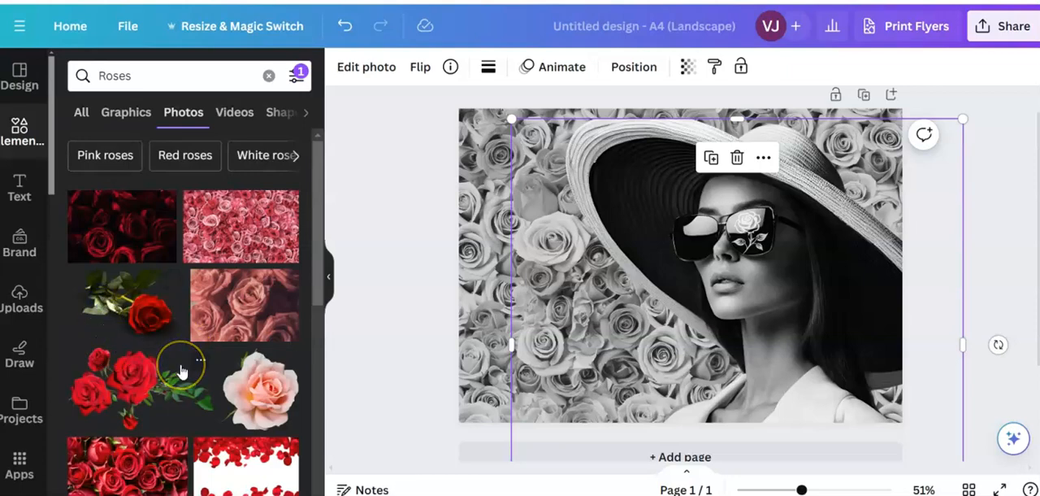
scroll(182, 372, down, 5)
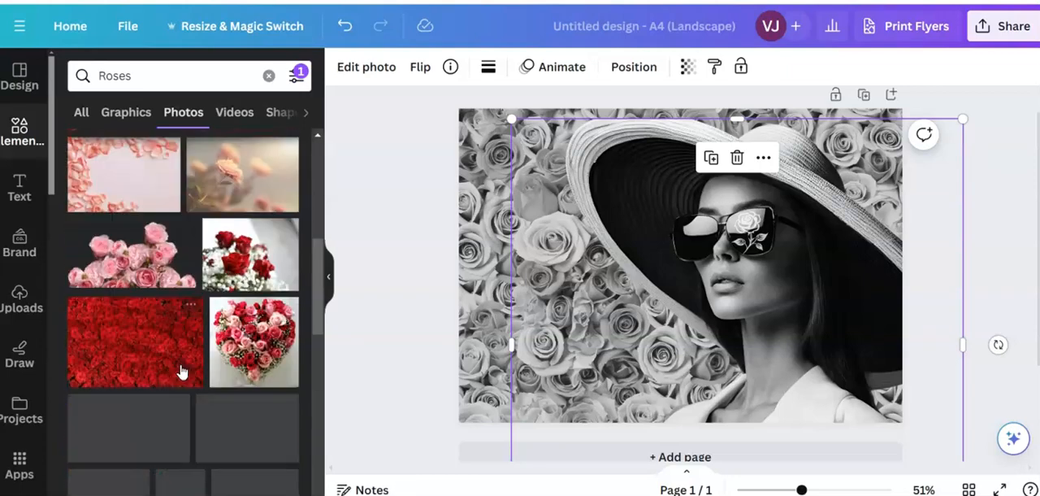
scroll(182, 371, down, 2)
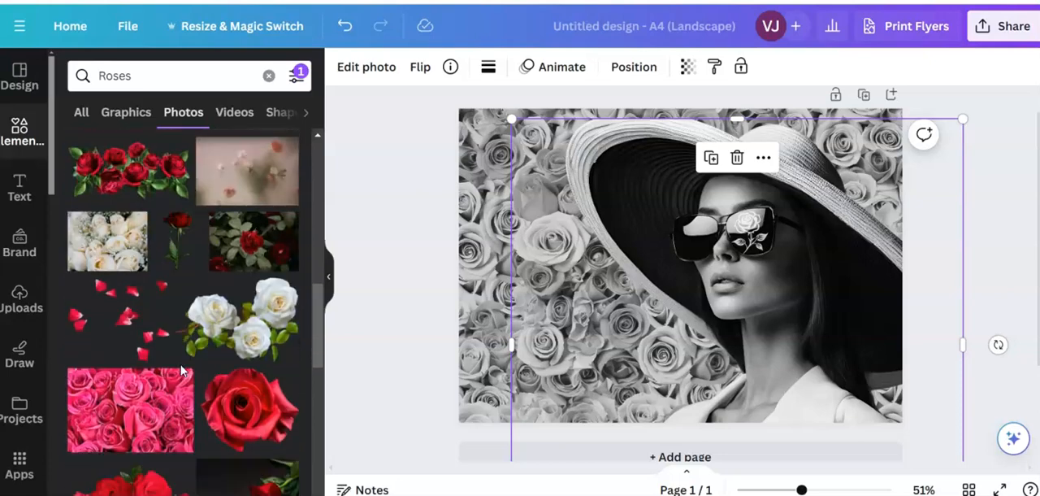
scroll(182, 371, down, 2)
scroll(182, 372, down, 6)
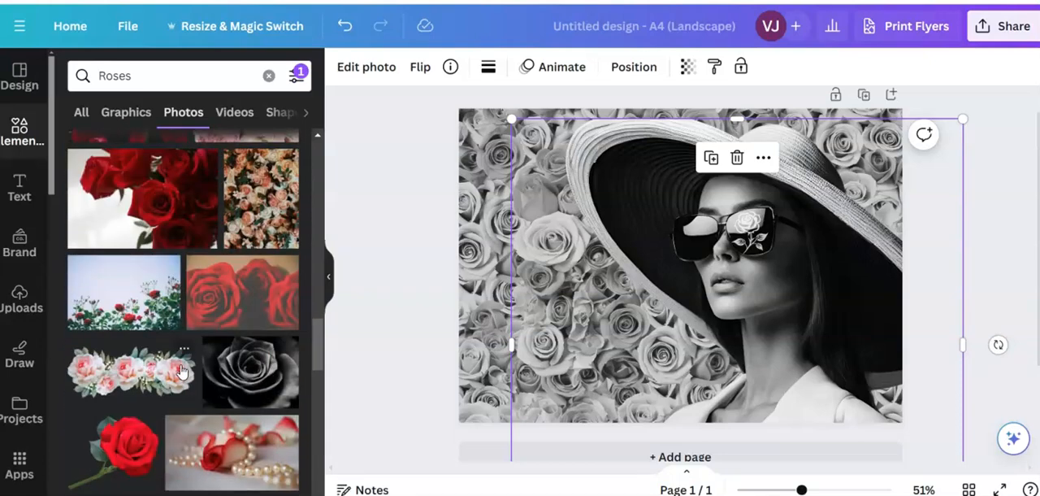
scroll(182, 371, down, 2)
click(118, 339)
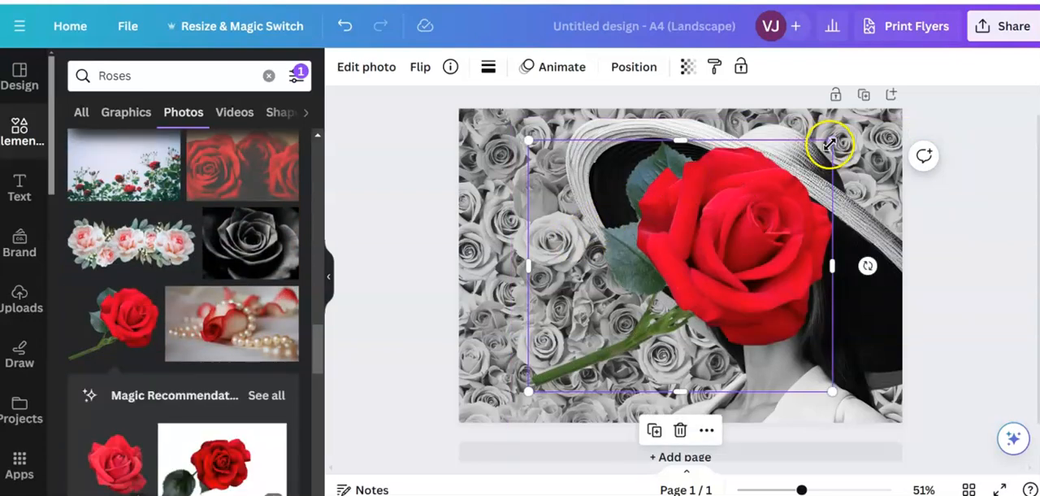
- Shrink the red rose and place it on the woman's white jacket lapel like a brooch
drag(831, 143, 608, 411)
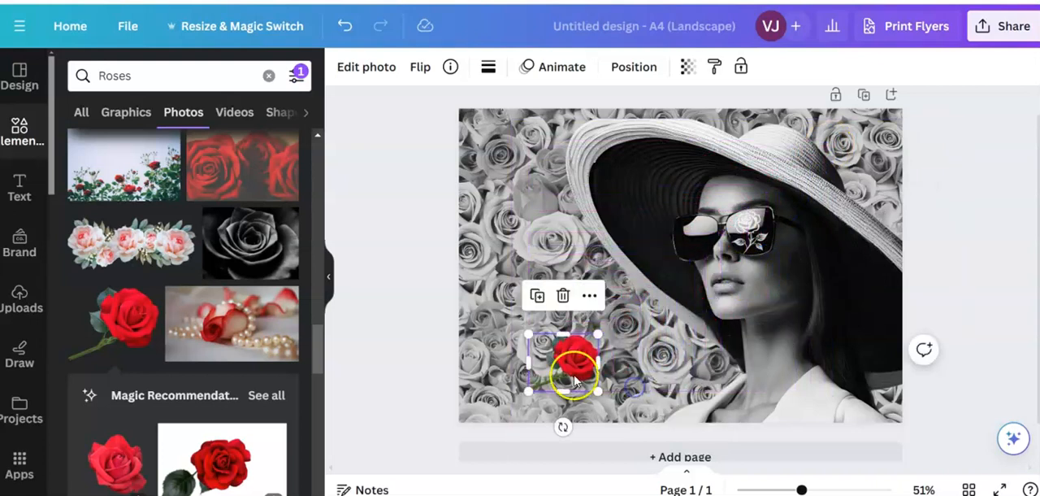
drag(598, 334, 815, 407)
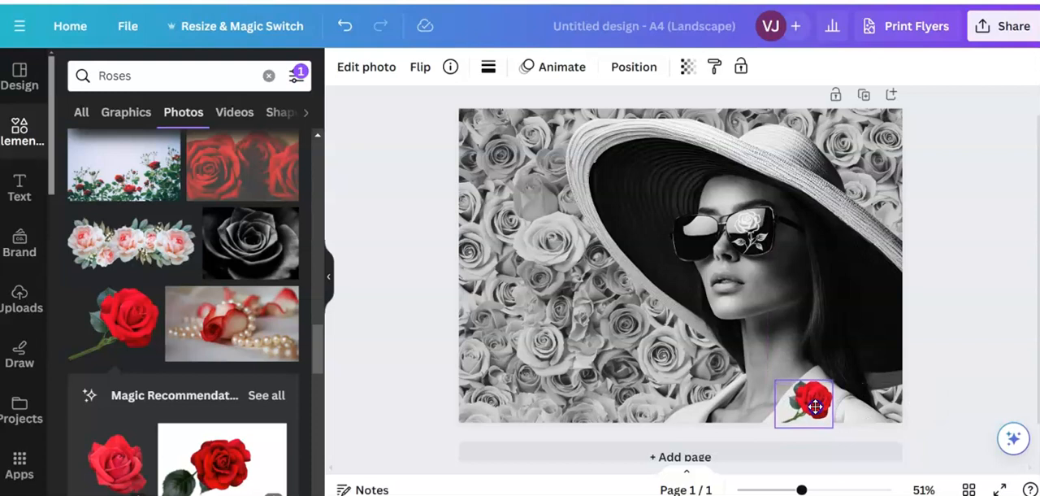
click(495, 324)
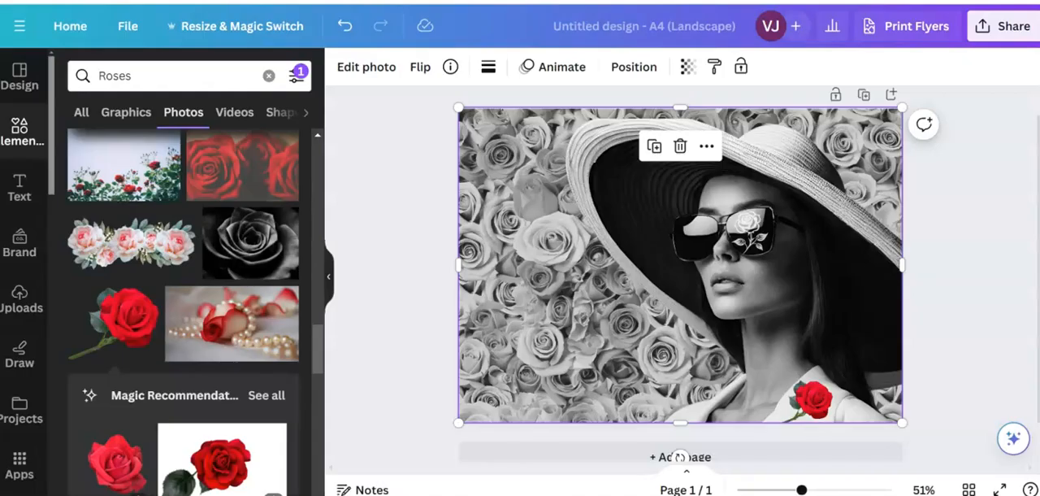
- Preview the whole composition in full-screen presentation and return to the editor
drag(803, 489, 811, 490)
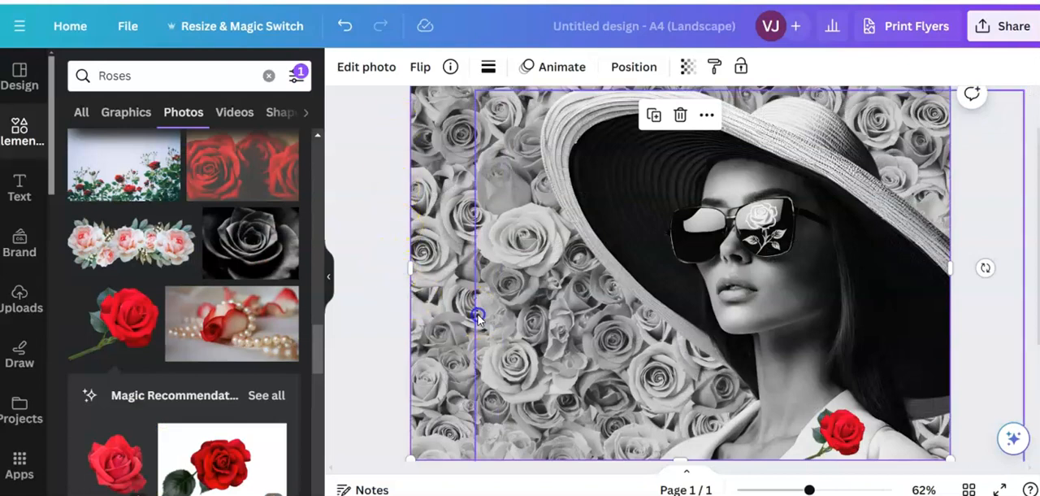
click(477, 316)
click(383, 287)
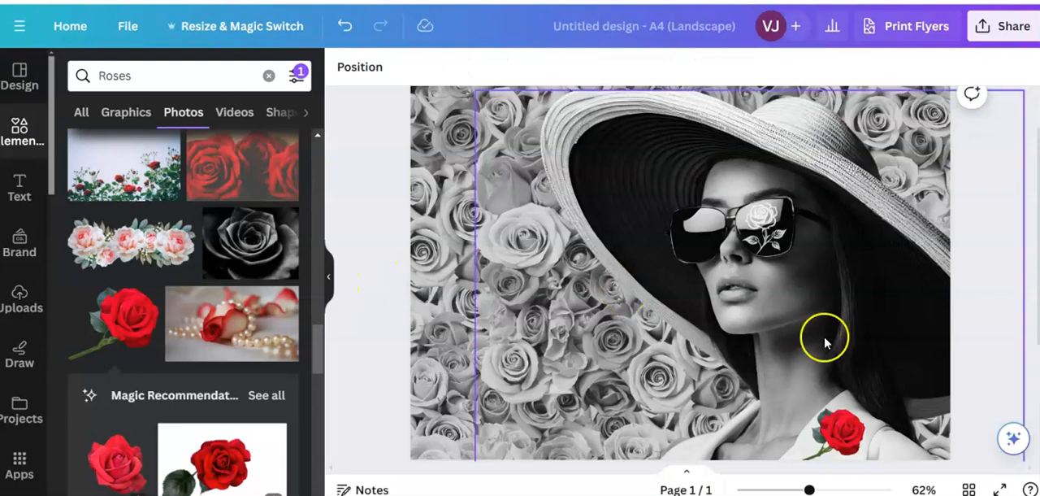
click(1001, 489)
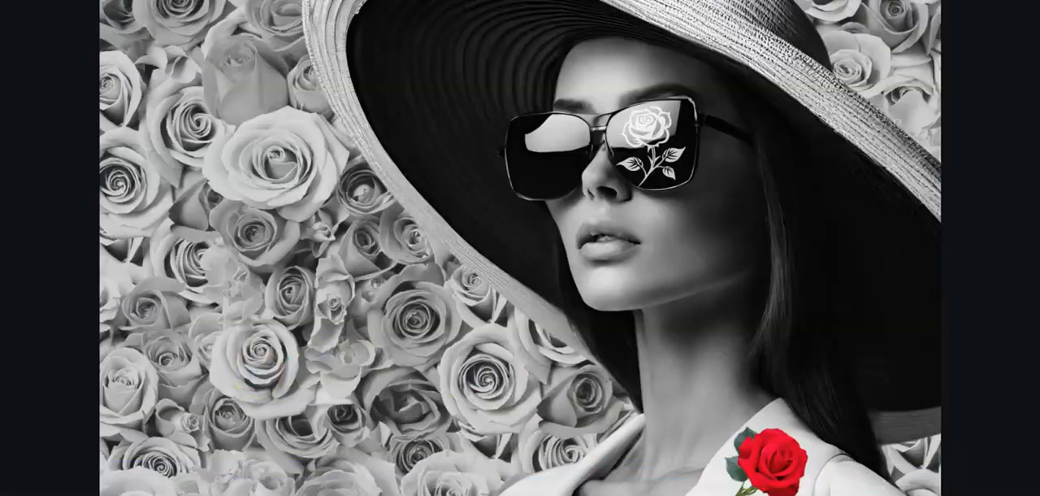
key(Escape)
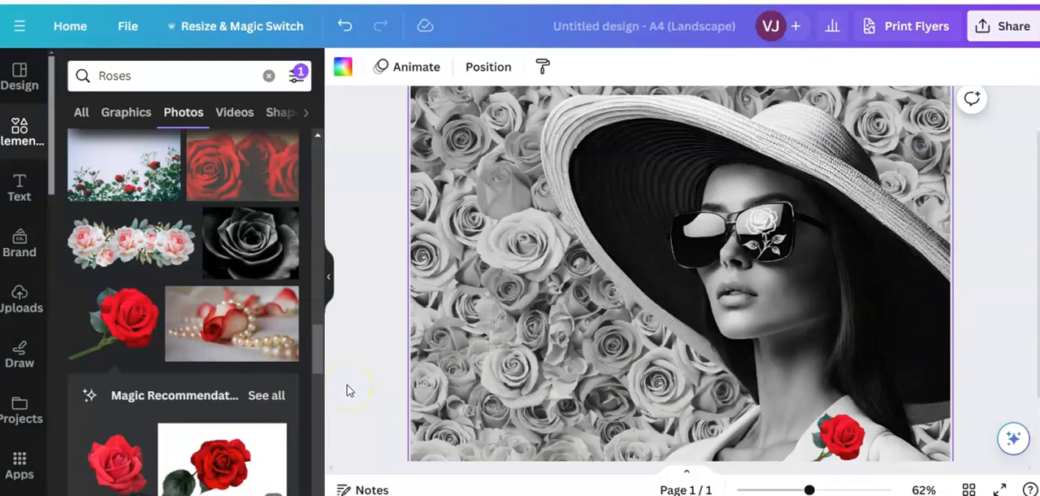
- Review the file types offered for downloading the design, including JPG, and close the download options
click(1002, 29)
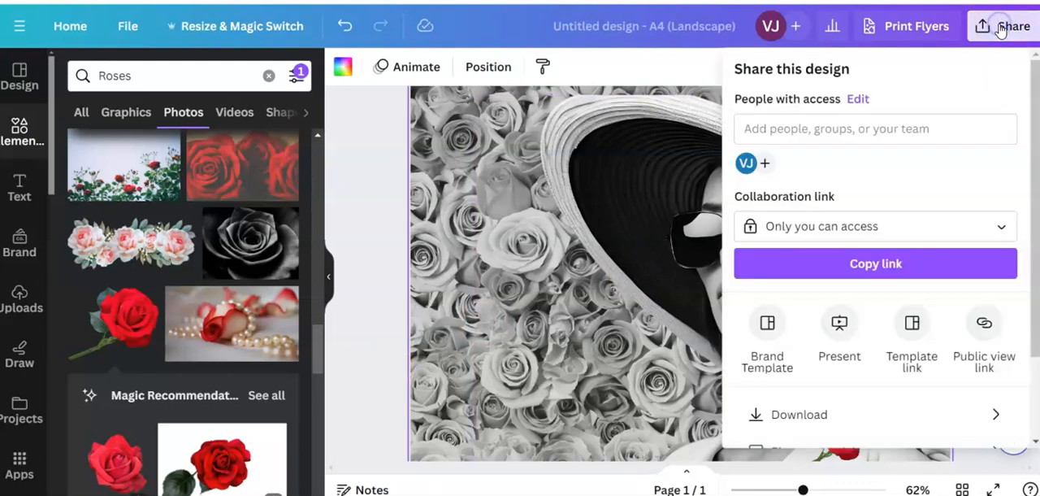
click(799, 417)
click(775, 318)
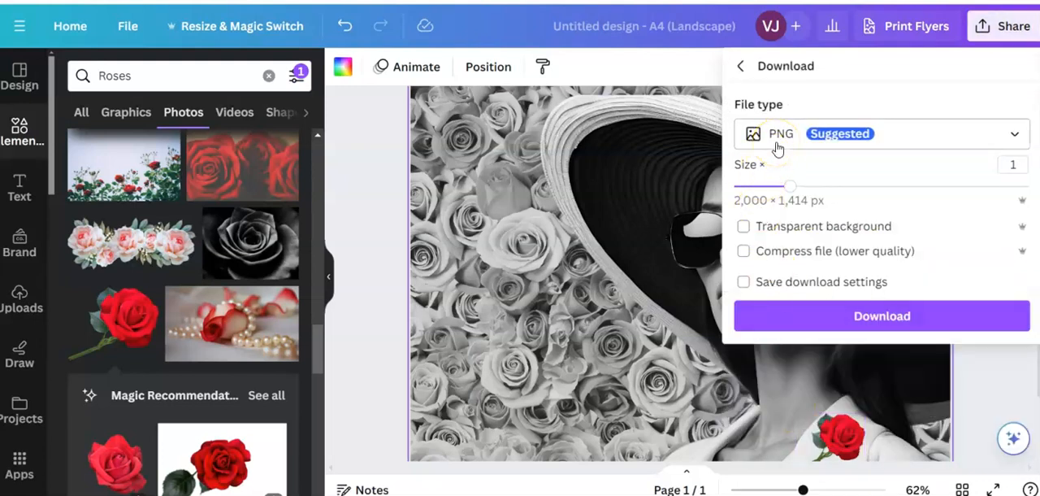
click(1014, 135)
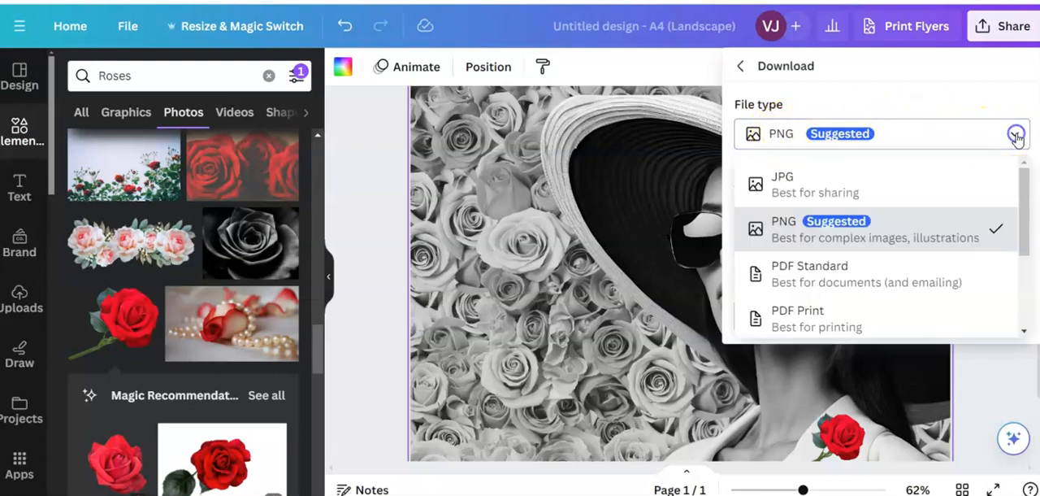
click(783, 189)
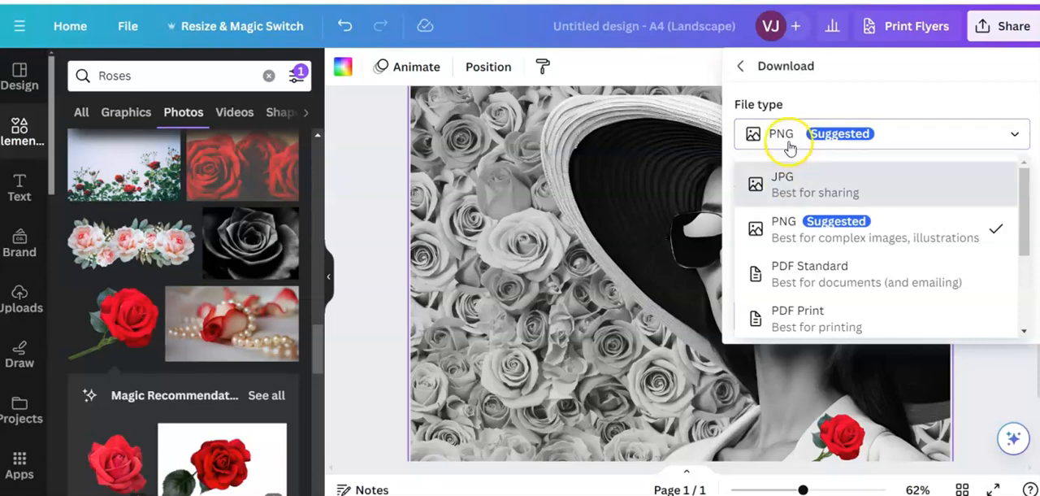
click(383, 363)
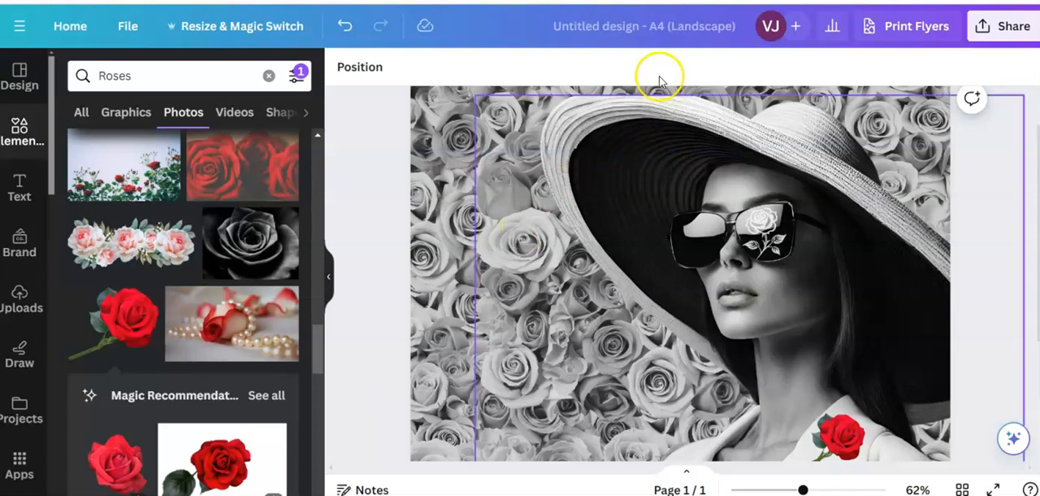
- Name the design "Fashion model wearing a hat"
click(673, 27)
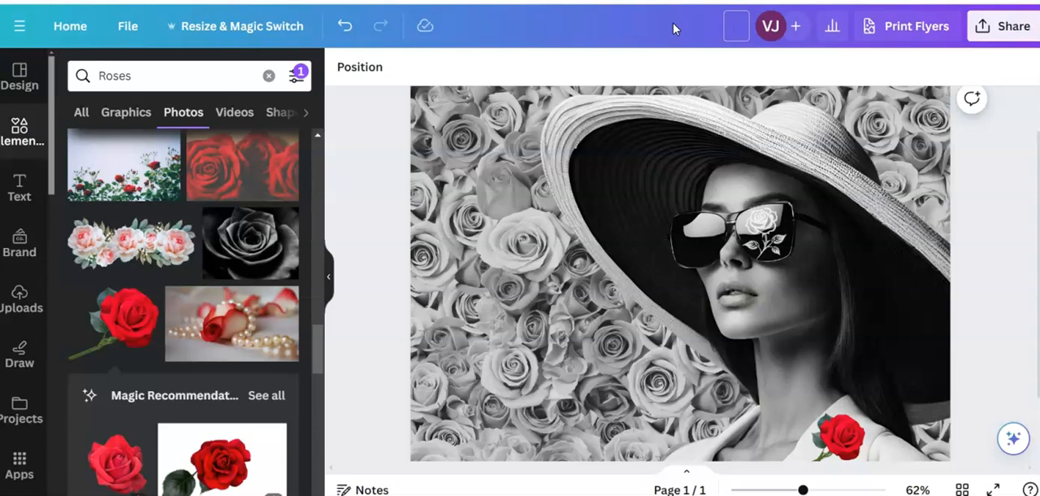
text(Fah)
key(BackSpace)
text(shion model)
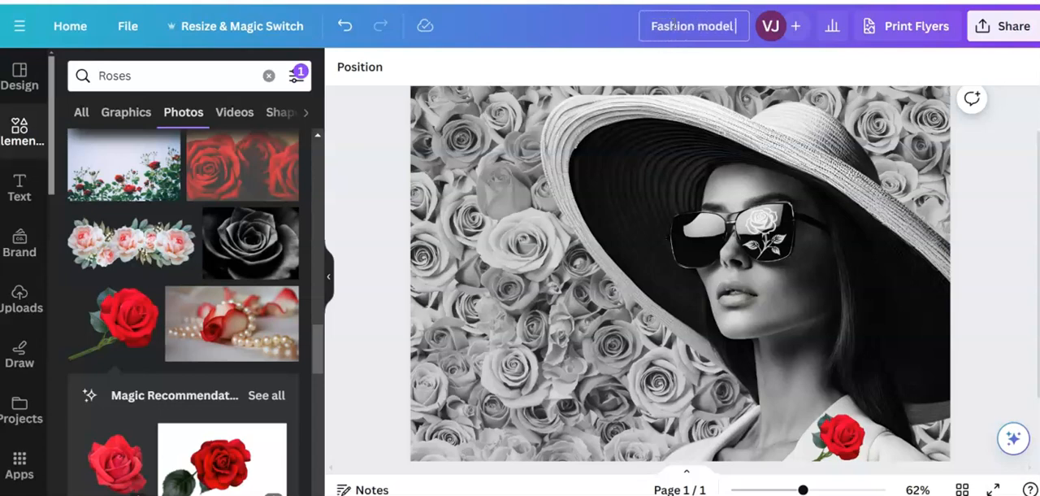
text( wearing a hat)
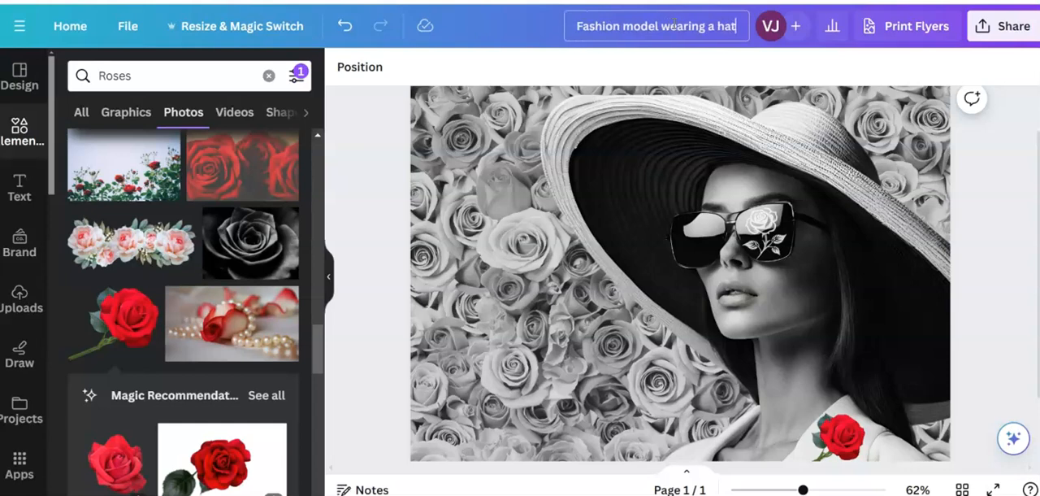
click(538, 27)
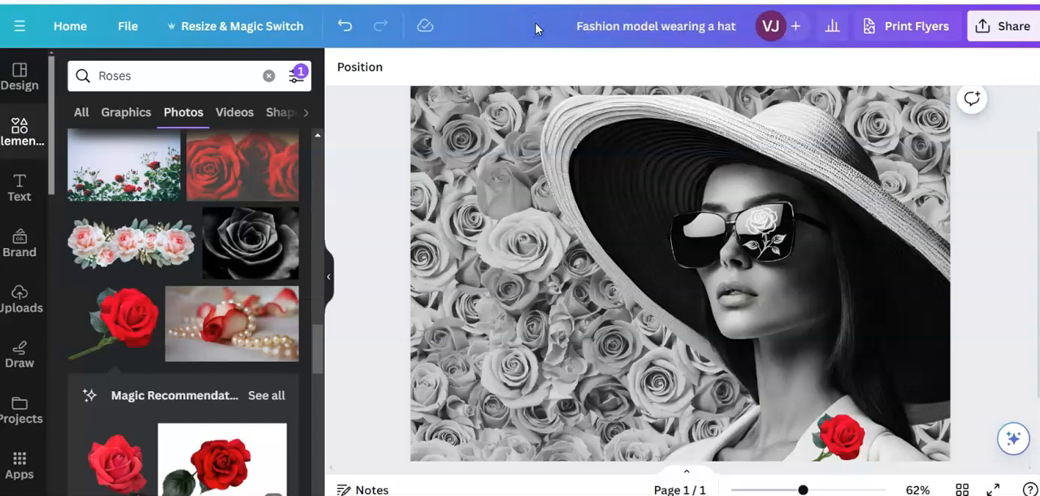